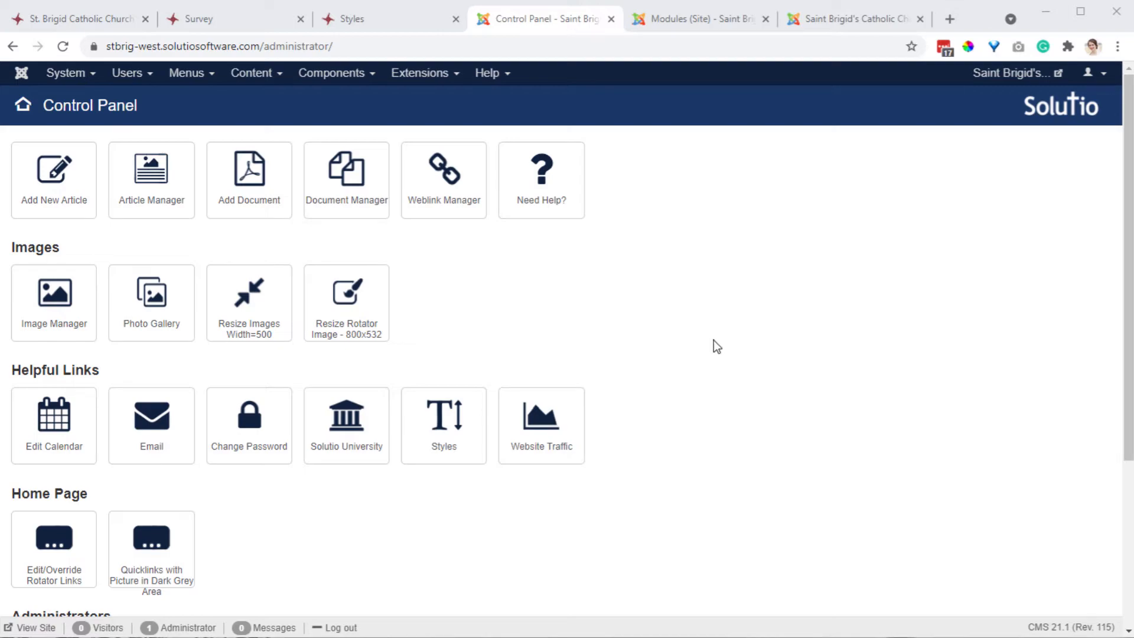
Look over the Survey page on the St. Brigid parish website
{"action": "left_click", "coordinate": [178, 20]}
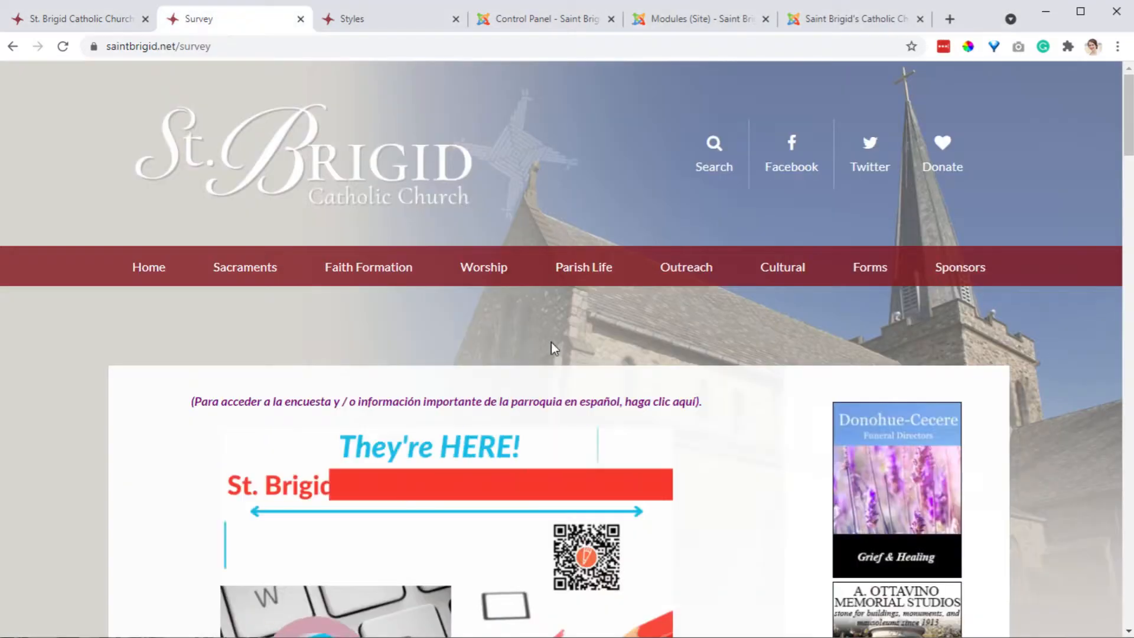
{"action": "scroll", "coordinate": [551, 342], "scroll_direction": "down", "scroll_amount": 10}
{"action": "scroll", "coordinate": [817, 454], "scroll_direction": "up", "scroll_amount": 5}
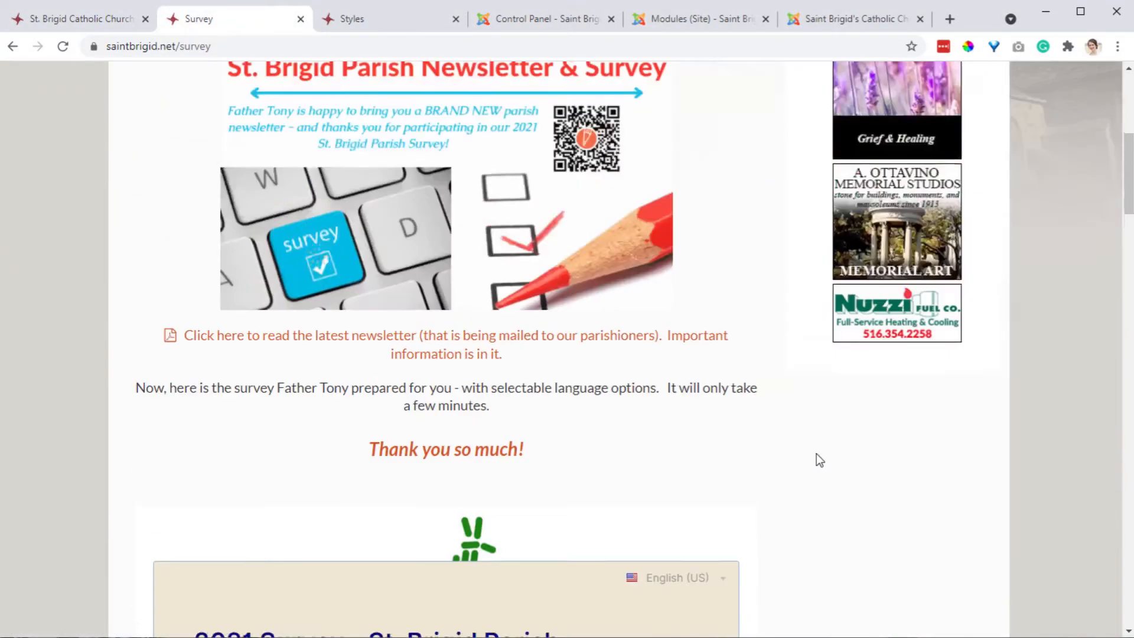
{"action": "scroll", "coordinate": [804, 466], "scroll_direction": "up", "scroll_amount": 6}
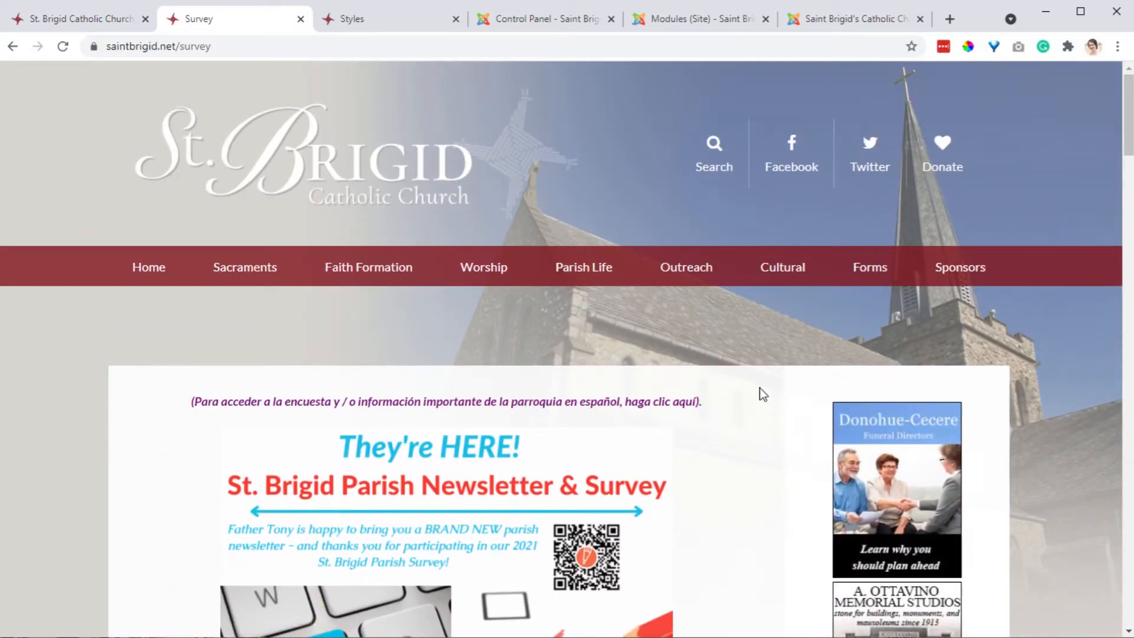
Open stbernardchurch.org in a new browser tab and look through its home page down to the Our Mission links
{"action": "left_click", "coordinate": [951, 20]}
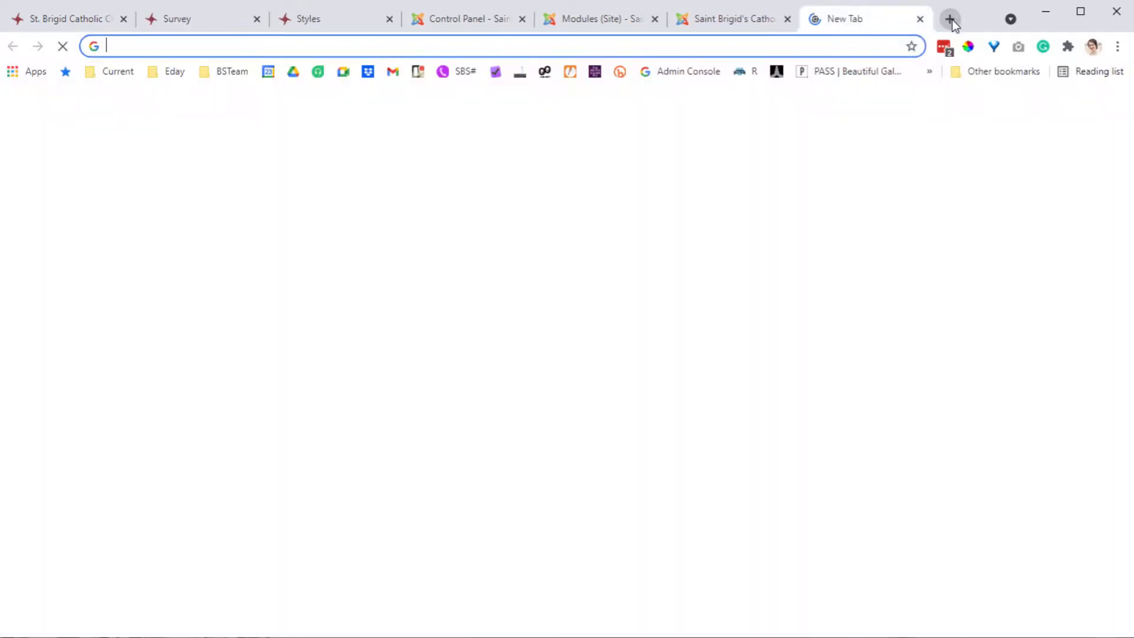
{"action": "type", "text": "stbn"}
{"action": "key", "text": "BackSpace"}
{"action": "type", "text": "ernardchurch.org"}
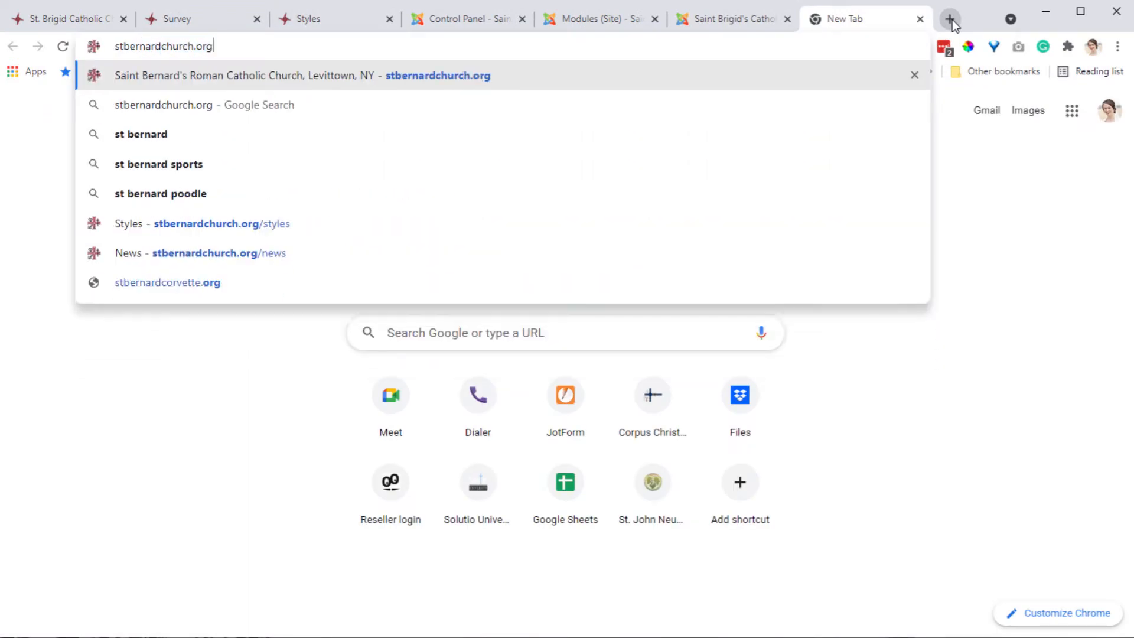
{"action": "key", "text": "Return"}
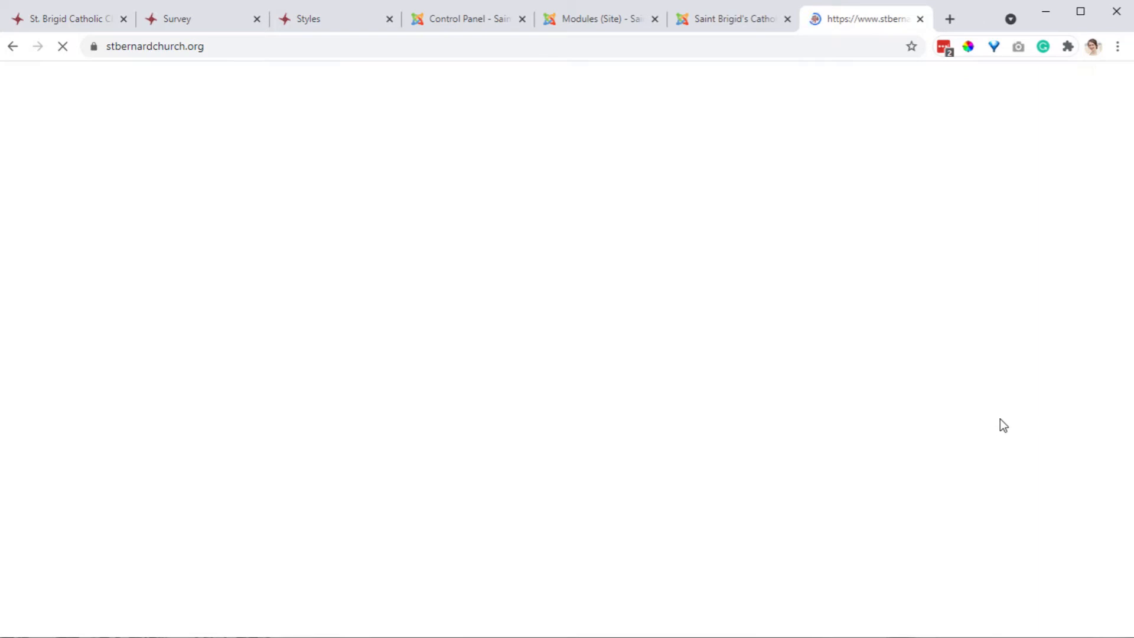
{"action": "scroll", "coordinate": [1047, 526], "scroll_direction": "down", "scroll_amount": 15}
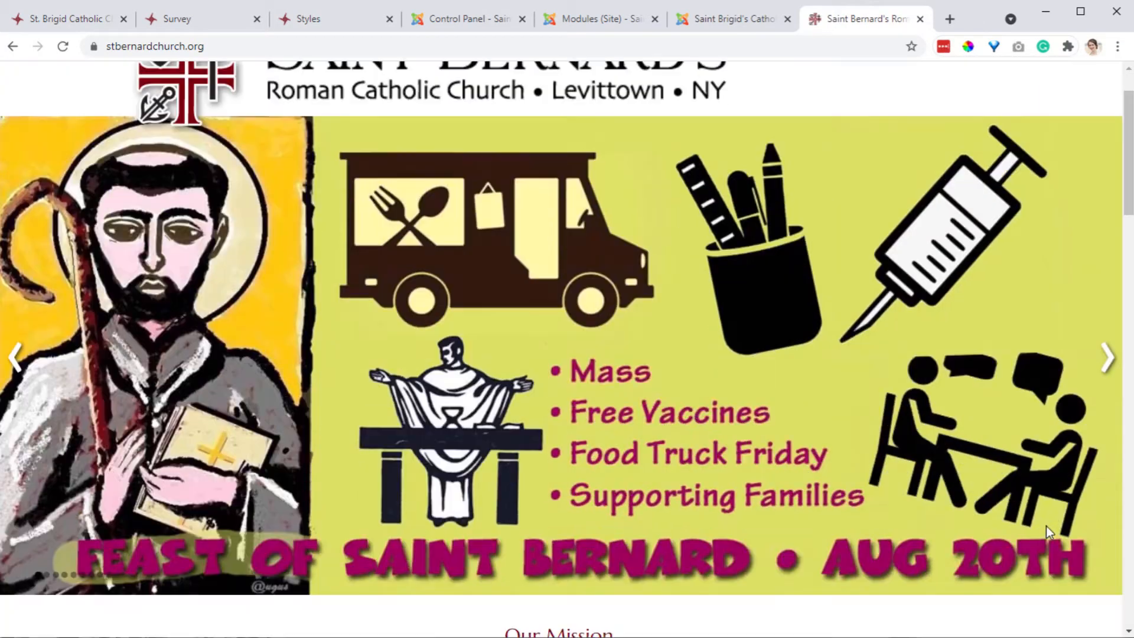
{"action": "scroll", "coordinate": [1047, 526], "scroll_direction": "down", "scroll_amount": 3}
{"action": "scroll", "coordinate": [1047, 526], "scroll_direction": "up", "scroll_amount": 20}
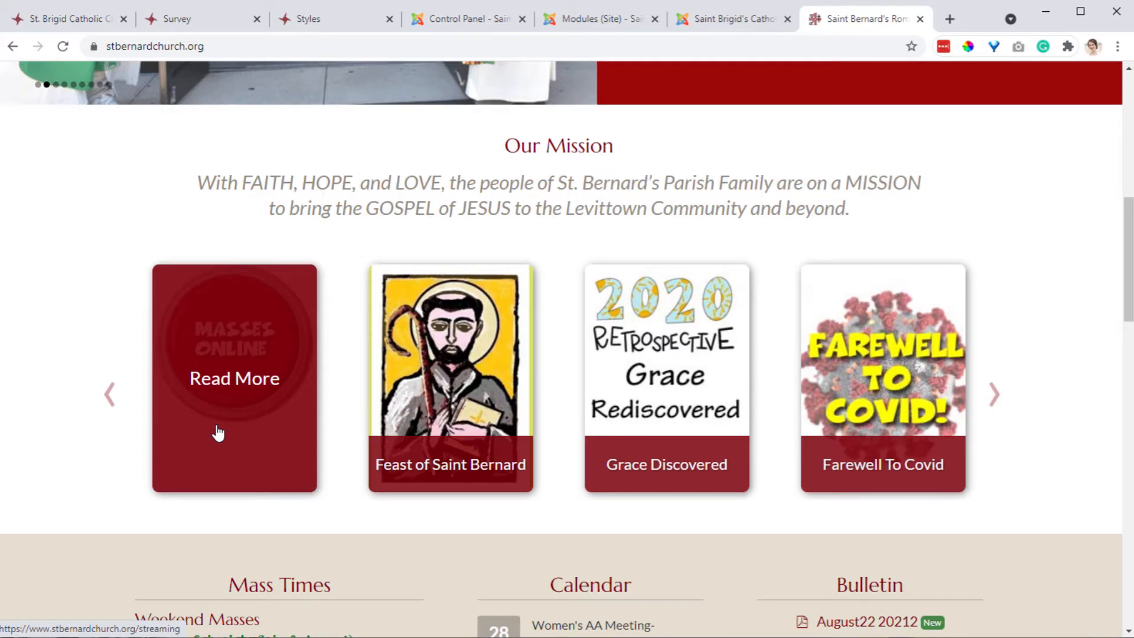
Open the Streaming Mass Link page in a separate tab and examine its content and web address
{"action": "right_click", "coordinate": [223, 387]}
{"action": "left_click", "coordinate": [263, 396]}
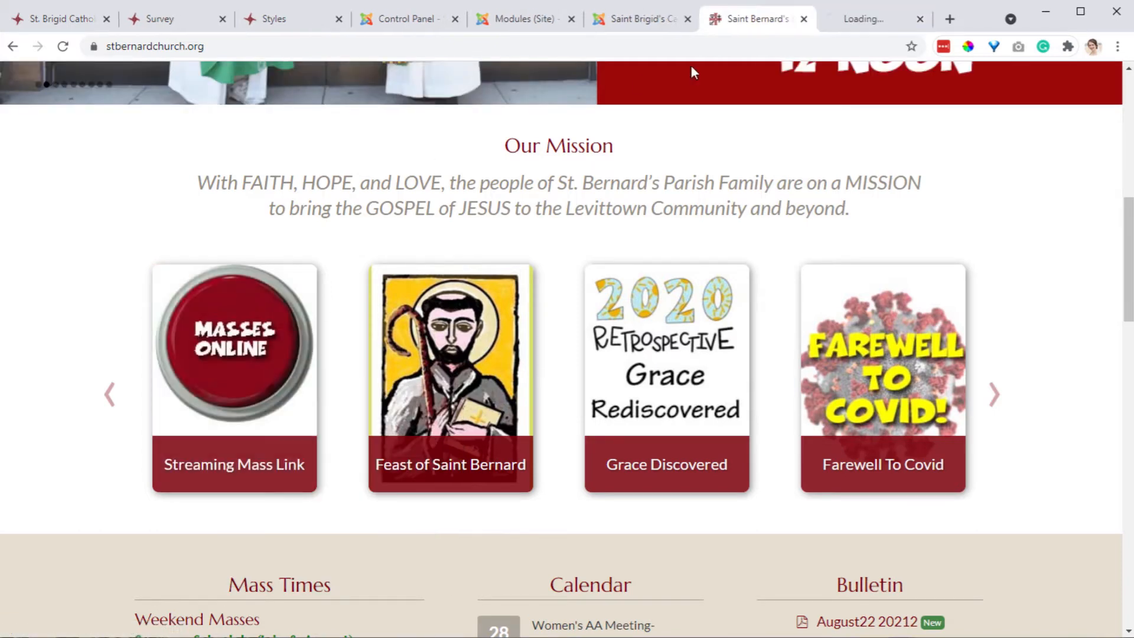
{"action": "left_click", "coordinate": [876, 20]}
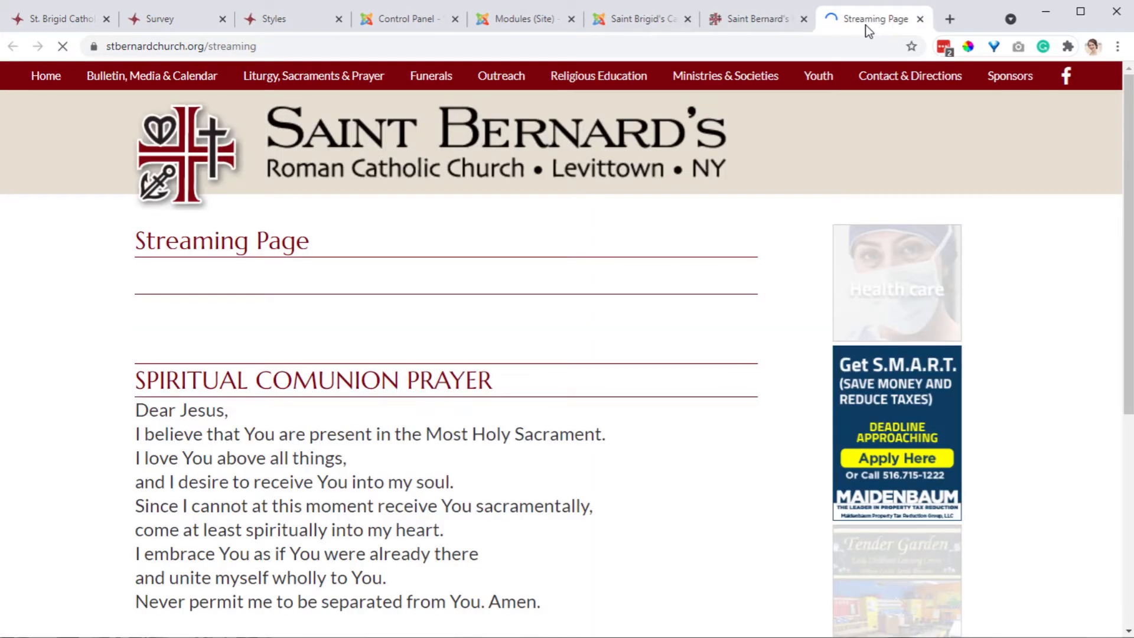
{"action": "scroll", "coordinate": [612, 410], "scroll_direction": "down", "scroll_amount": 6}
{"action": "scroll", "coordinate": [613, 414], "scroll_direction": "up", "scroll_amount": 10}
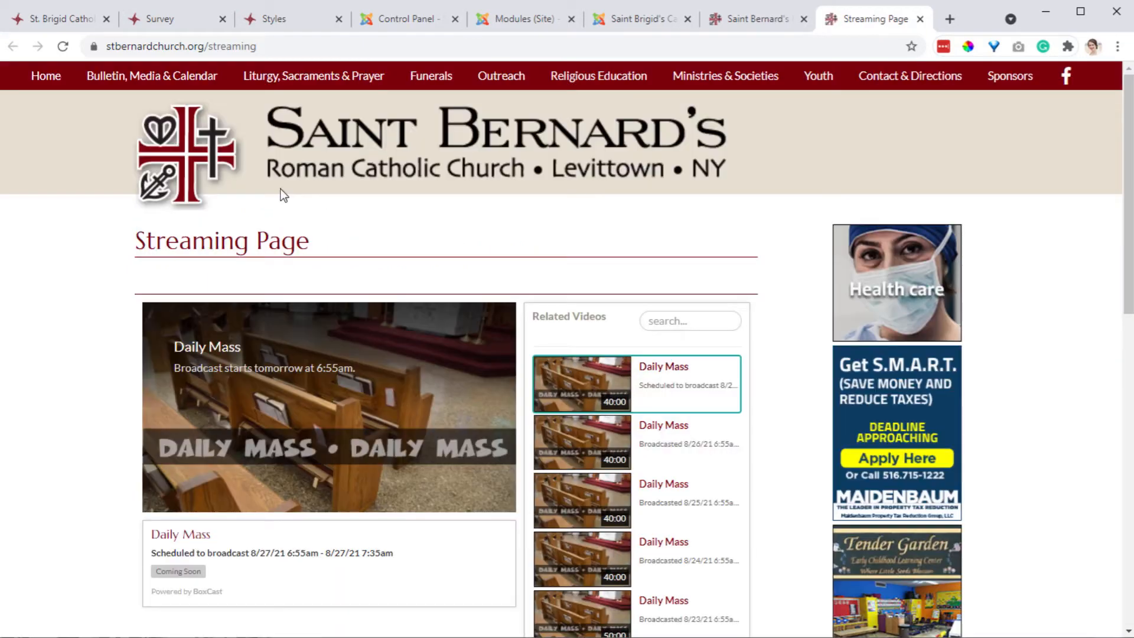
{"action": "left_click", "coordinate": [213, 46]}
{"action": "left_click", "coordinate": [1054, 285]}
Switch to the St. Brigid site administrator and open the menu items of the GE Main Menu
{"action": "left_click", "coordinate": [647, 19]}
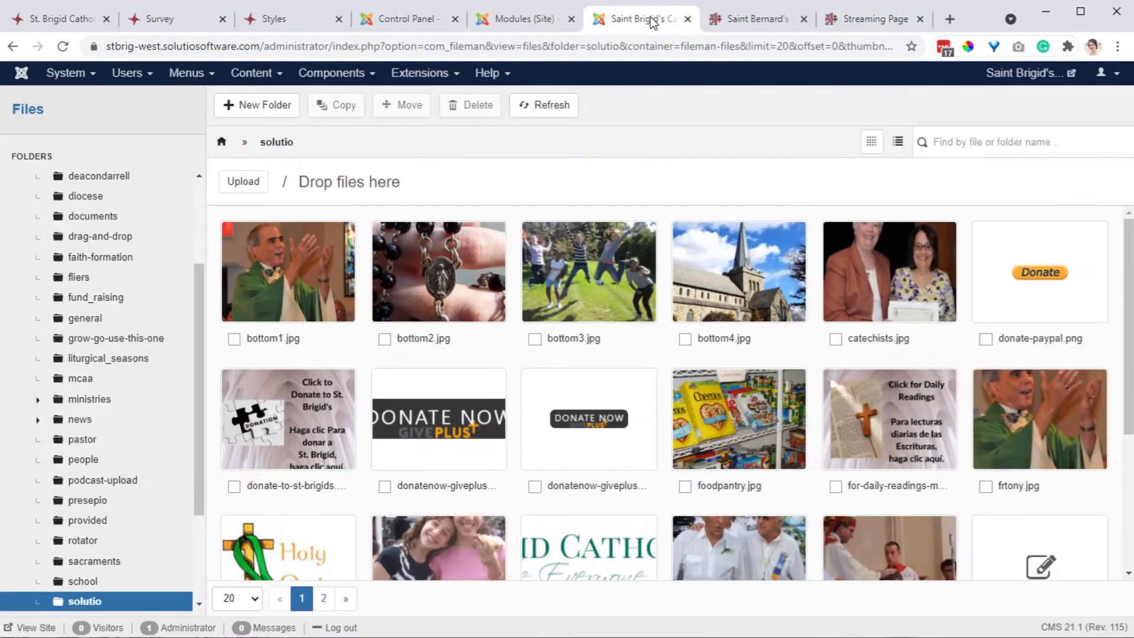
{"action": "left_click", "coordinate": [186, 73]}
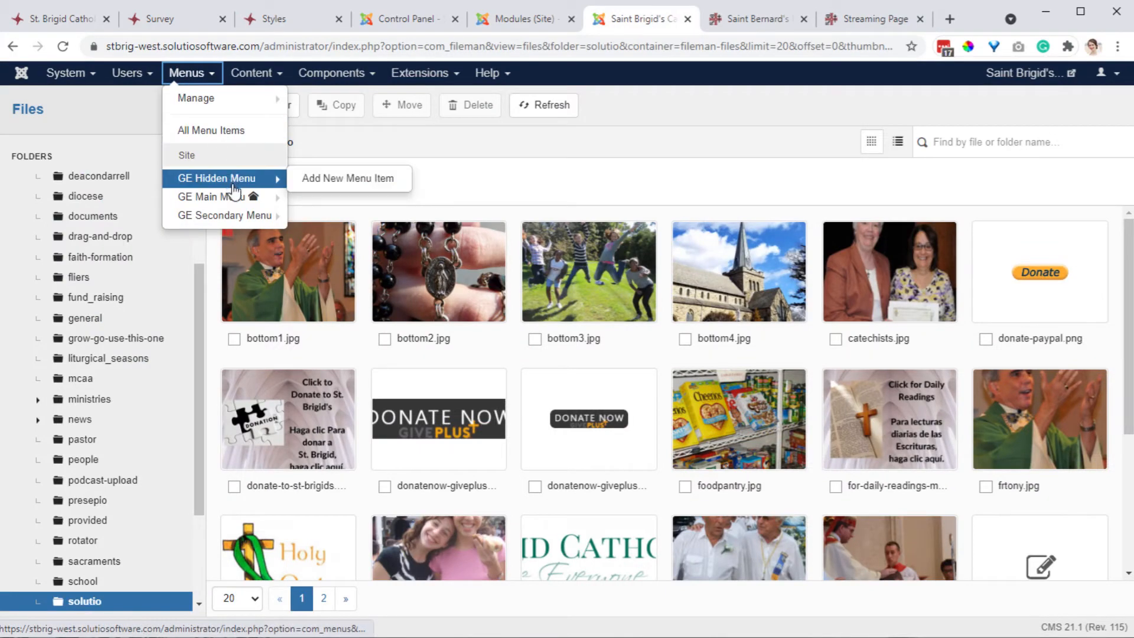
{"action": "left_click", "coordinate": [195, 175]}
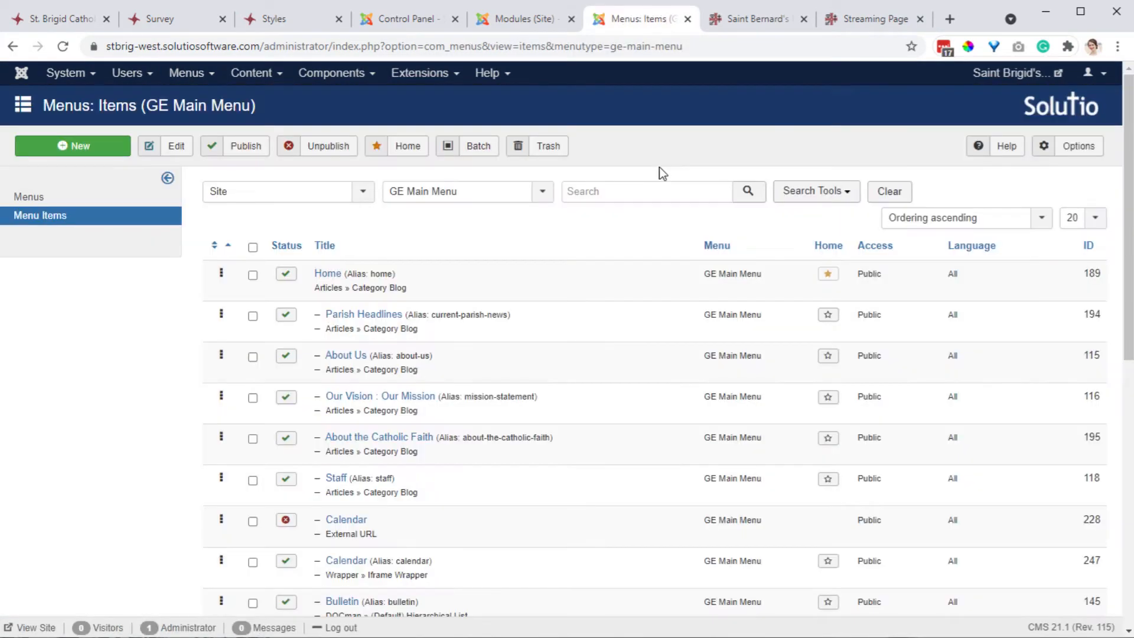
Check the main navigation on Saint Bernard's home page and the URL ending of St. Brigid's Survey page
{"action": "left_click", "coordinate": [739, 19]}
{"action": "scroll", "coordinate": [529, 238], "scroll_direction": "up", "scroll_amount": 10}
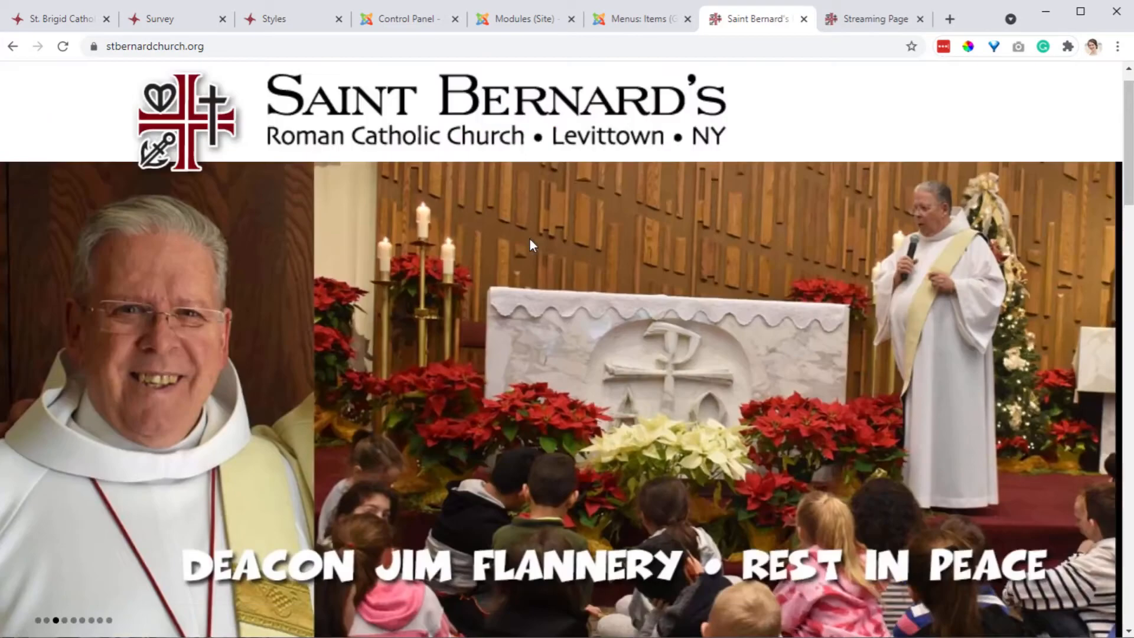
{"action": "mouse_move", "coordinate": [157, 87]}
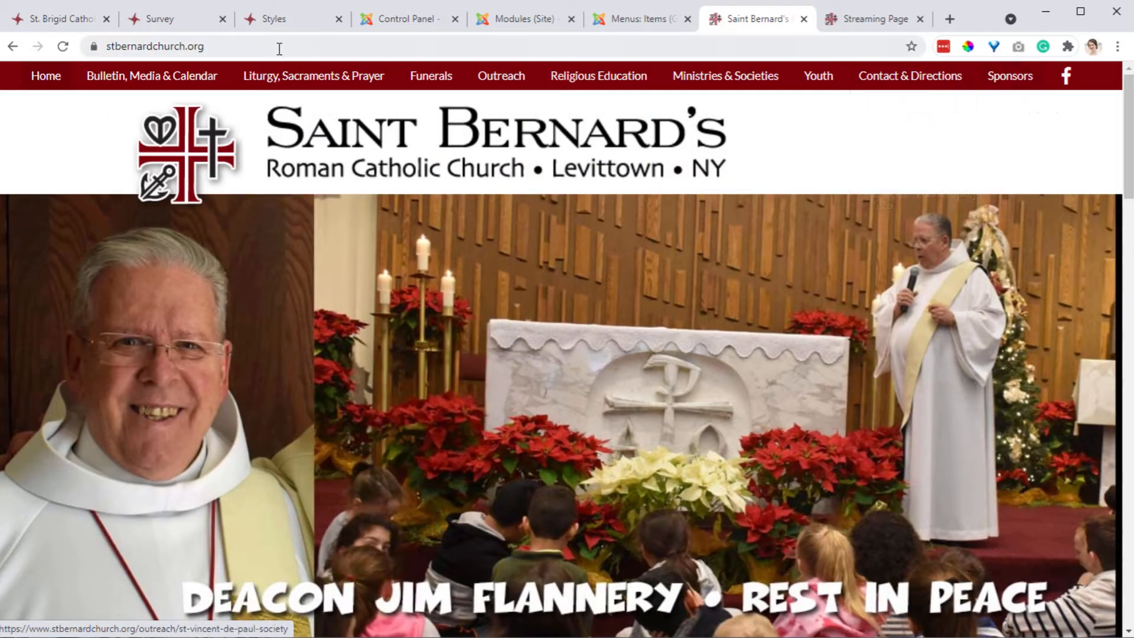
{"action": "left_click", "coordinate": [157, 19]}
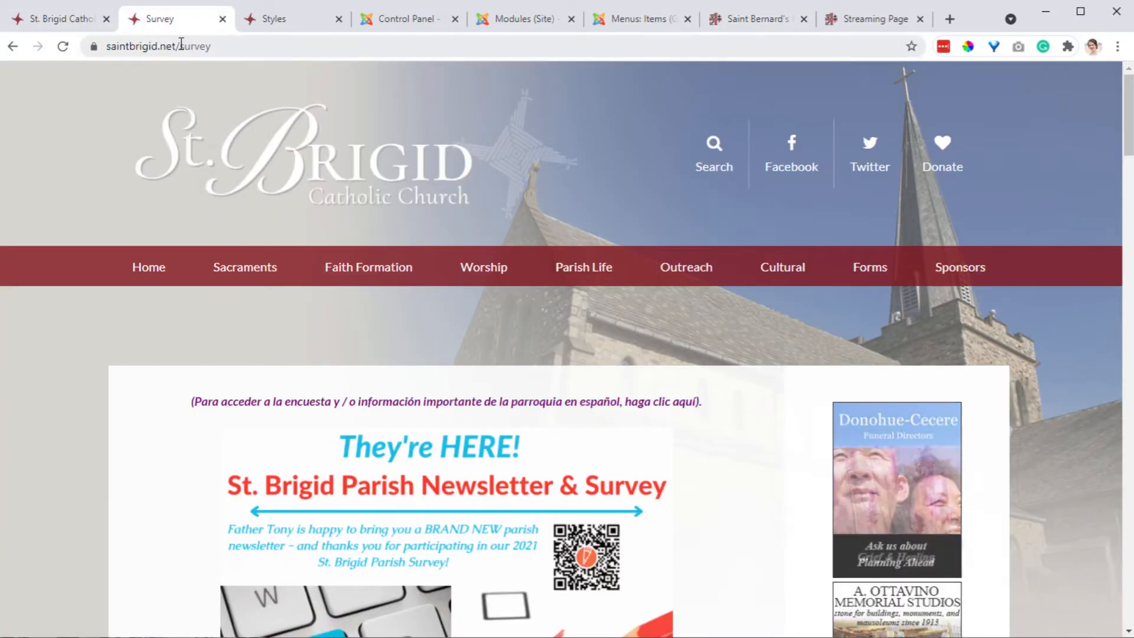
{"action": "left_click_drag", "start_coordinate": [176, 46], "coordinate": [264, 48]}
Return to the administrator's menu items and filter the list to the GE Hidden Menu
{"action": "left_click", "coordinate": [644, 19]}
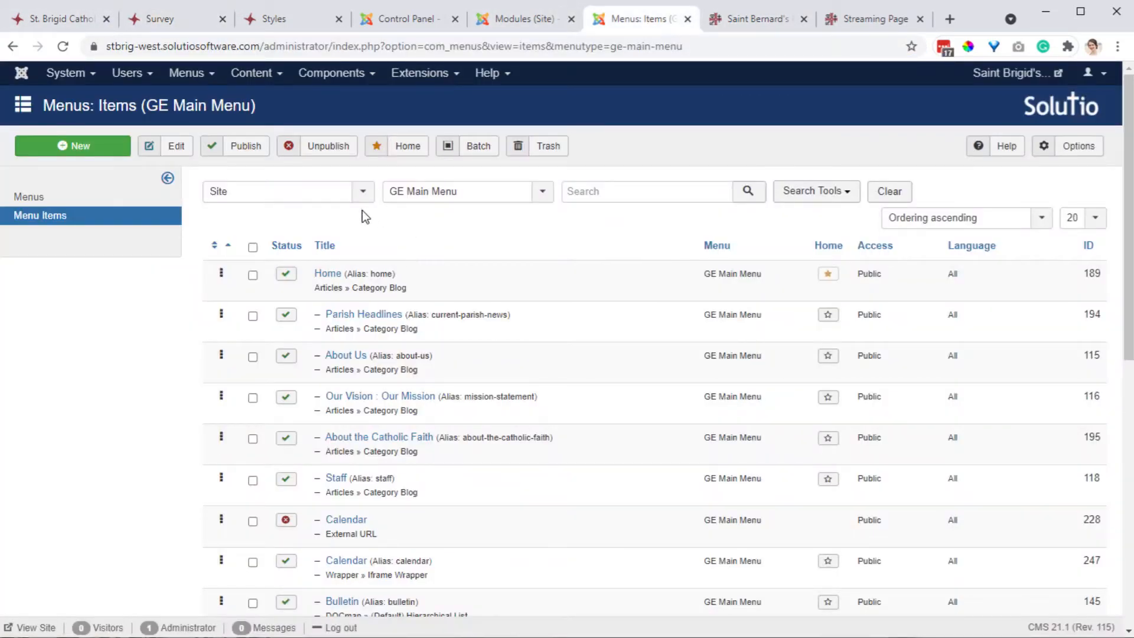
{"action": "left_click", "coordinate": [460, 201]}
{"action": "left_click", "coordinate": [469, 231]}
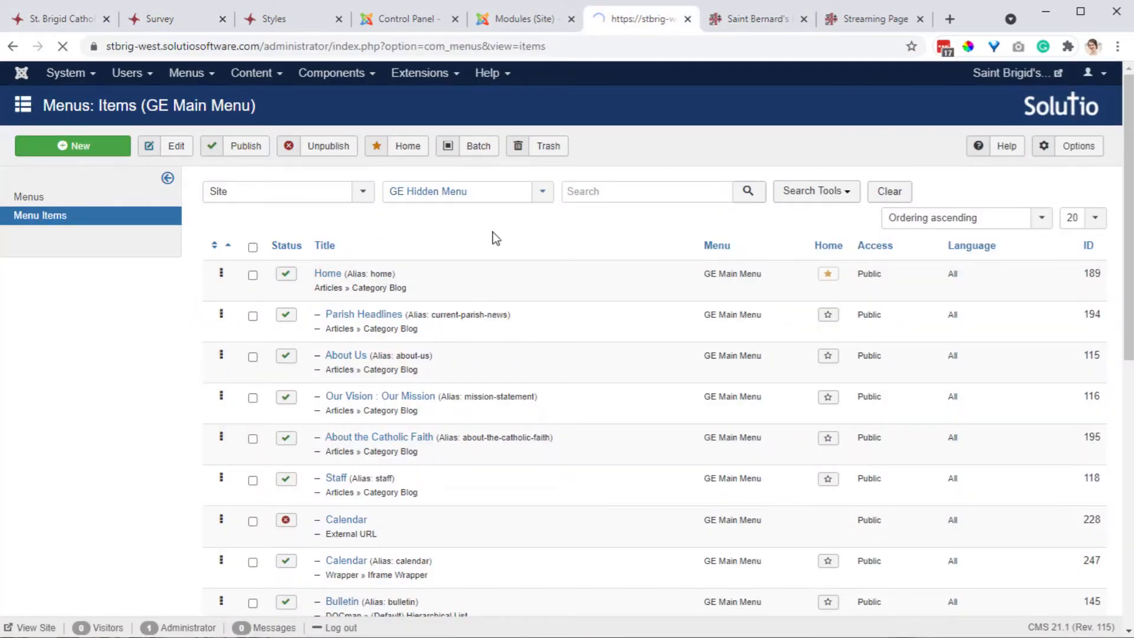
Examine the GE Hidden Menu's items, such as Documents, Rotator and Private, along with their aliases and item types
{"action": "scroll", "coordinate": [486, 236], "scroll_direction": "down", "scroll_amount": 1}
{"action": "scroll", "coordinate": [485, 233], "scroll_direction": "down", "scroll_amount": 7}
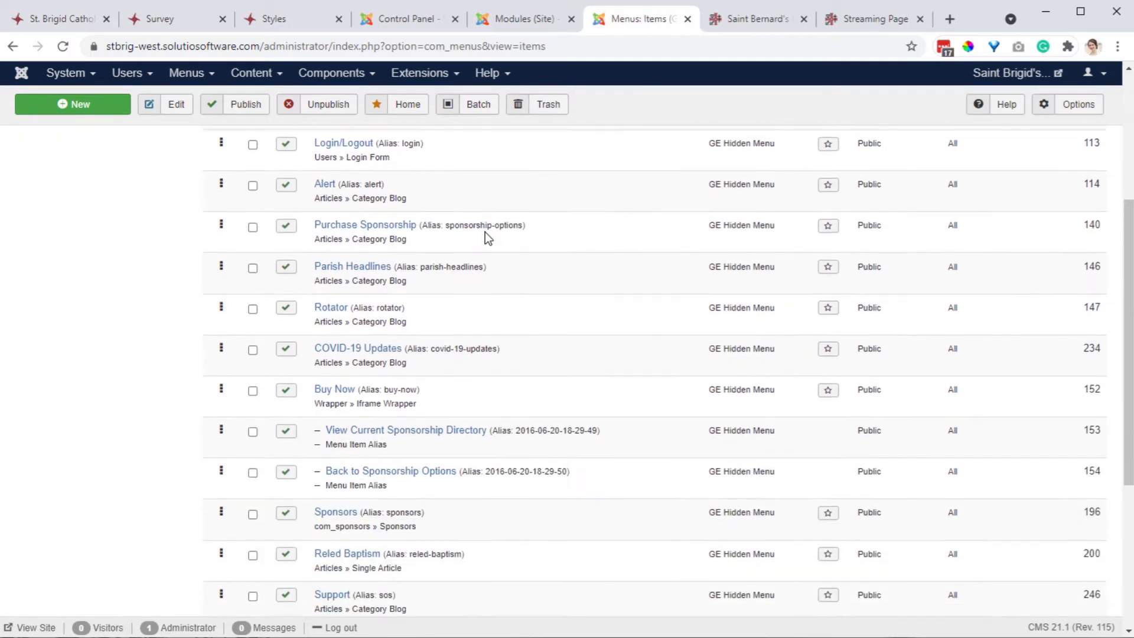
{"action": "scroll", "coordinate": [484, 232], "scroll_direction": "up", "scroll_amount": 7}
{"action": "scroll", "coordinate": [484, 232], "scroll_direction": "up", "scroll_amount": 2}
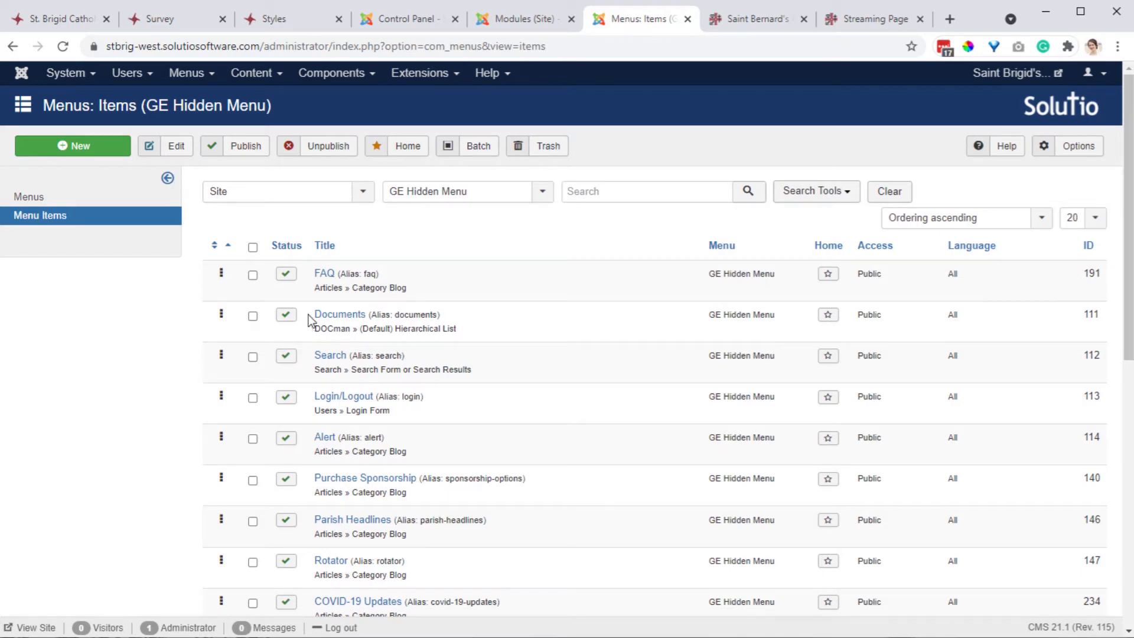
{"action": "left_click_drag", "start_coordinate": [311, 318], "coordinate": [328, 318]}
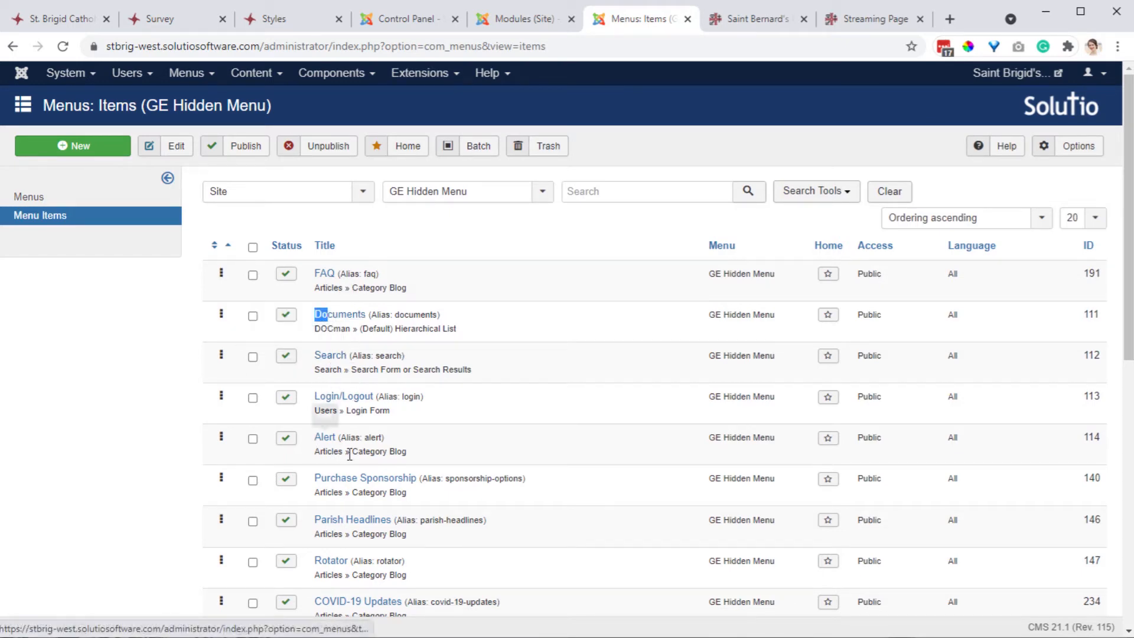
{"action": "scroll", "coordinate": [342, 590], "scroll_direction": "down", "scroll_amount": 1}
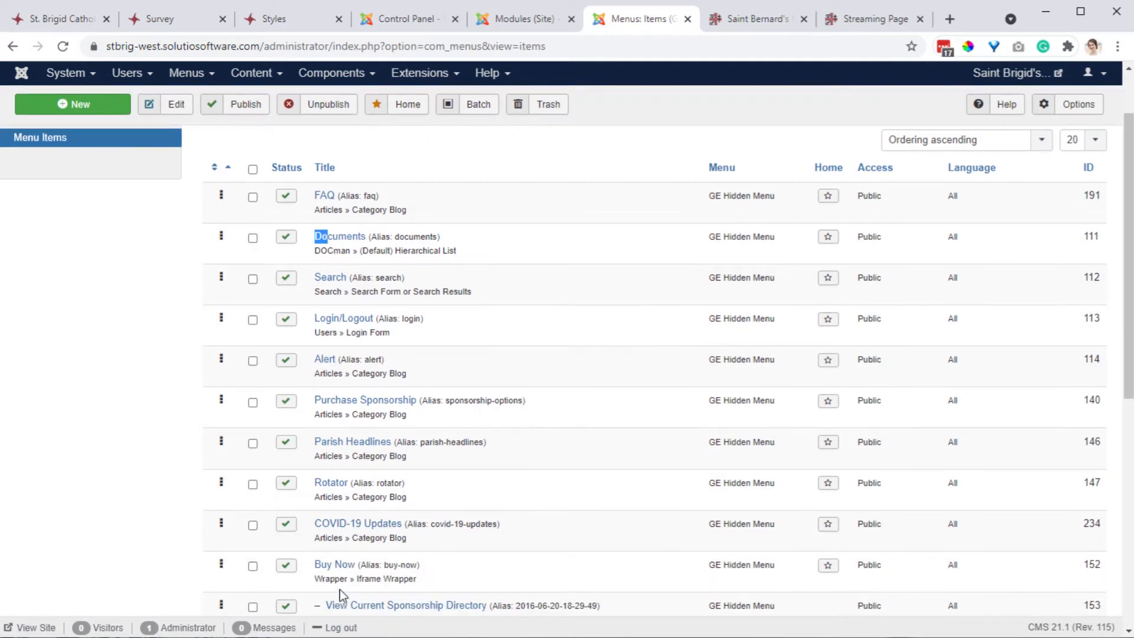
{"action": "left_click_drag", "start_coordinate": [310, 482], "coordinate": [328, 482]}
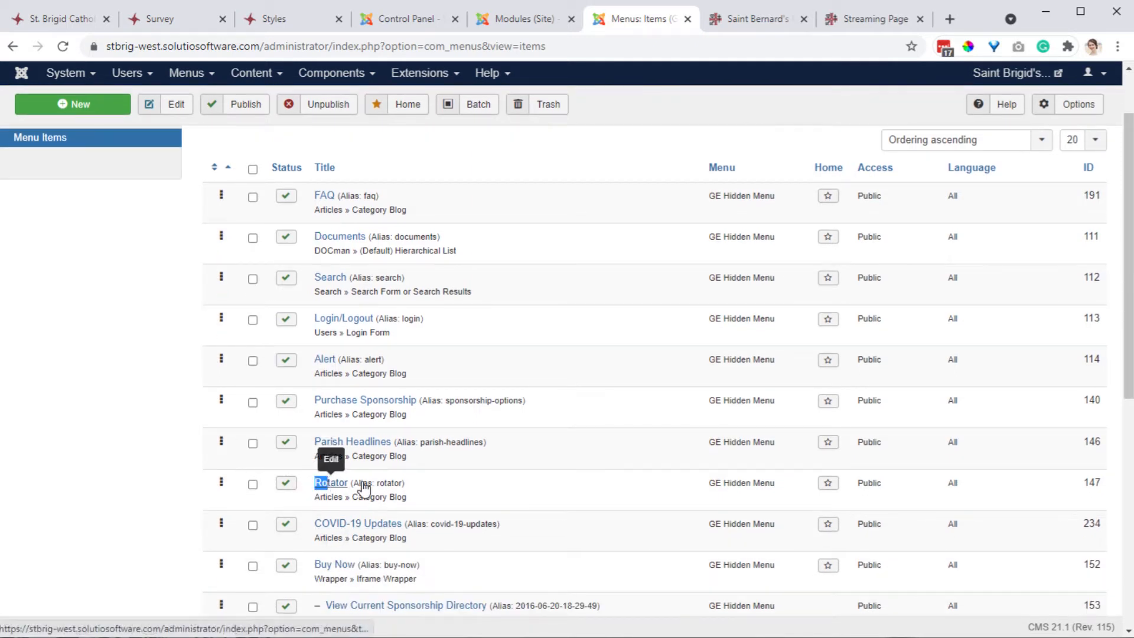
{"action": "left_click", "coordinate": [435, 482]}
{"action": "scroll", "coordinate": [591, 414], "scroll_direction": "up", "scroll_amount": 1}
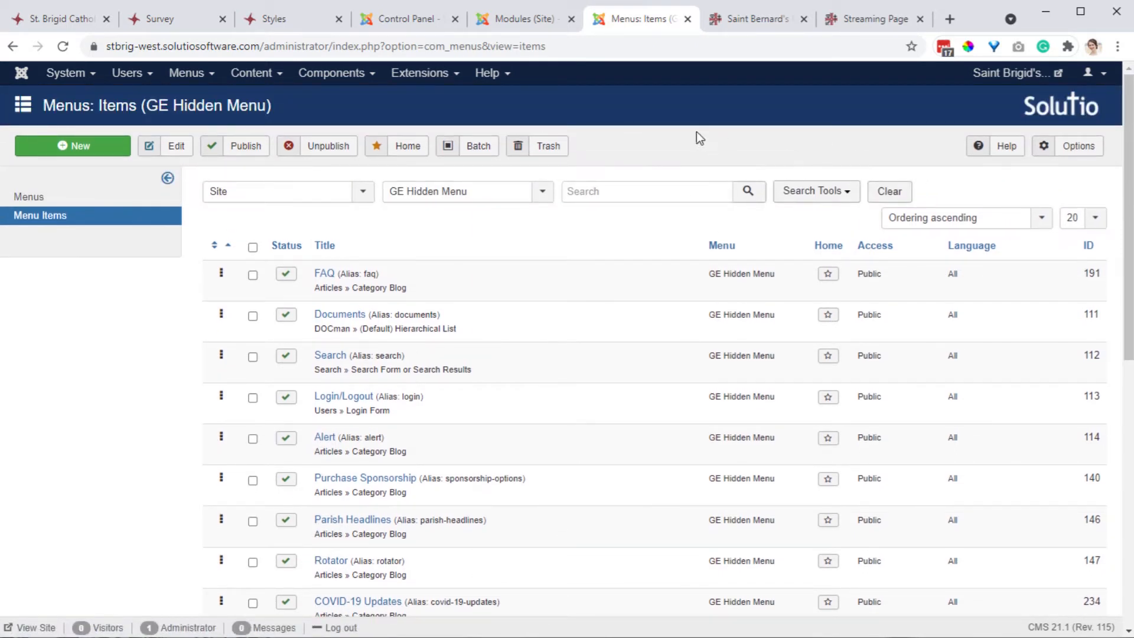
{"action": "scroll", "coordinate": [561, 370], "scroll_direction": "down", "scroll_amount": 7}
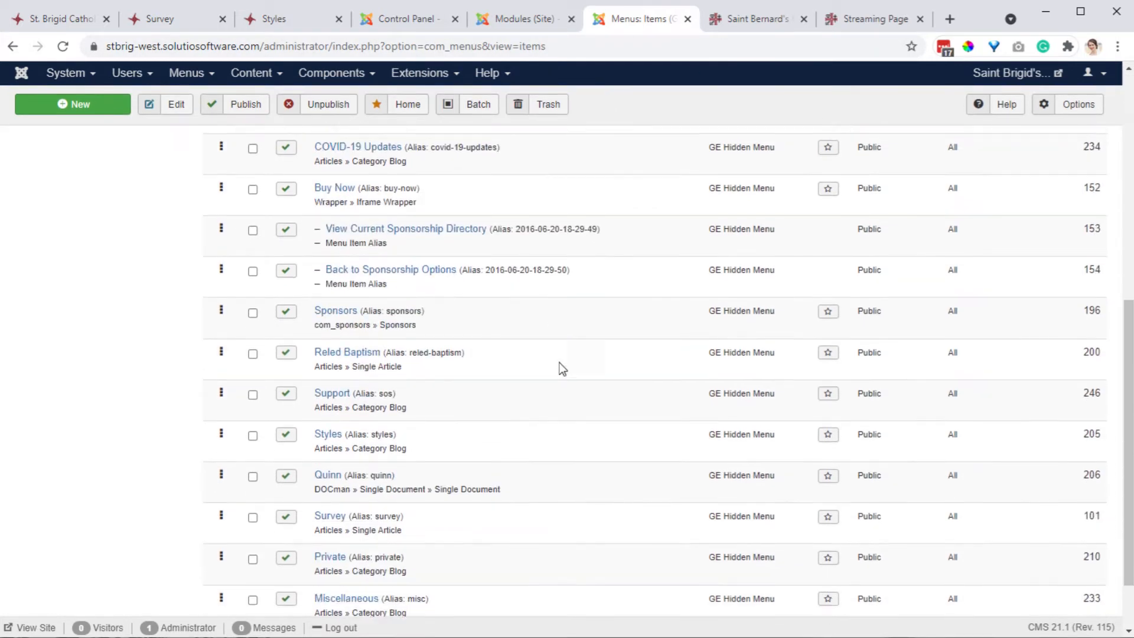
{"action": "scroll", "coordinate": [413, 532], "scroll_direction": "up", "scroll_amount": 2}
{"action": "scroll", "coordinate": [408, 555], "scroll_direction": "down", "scroll_amount": 1}
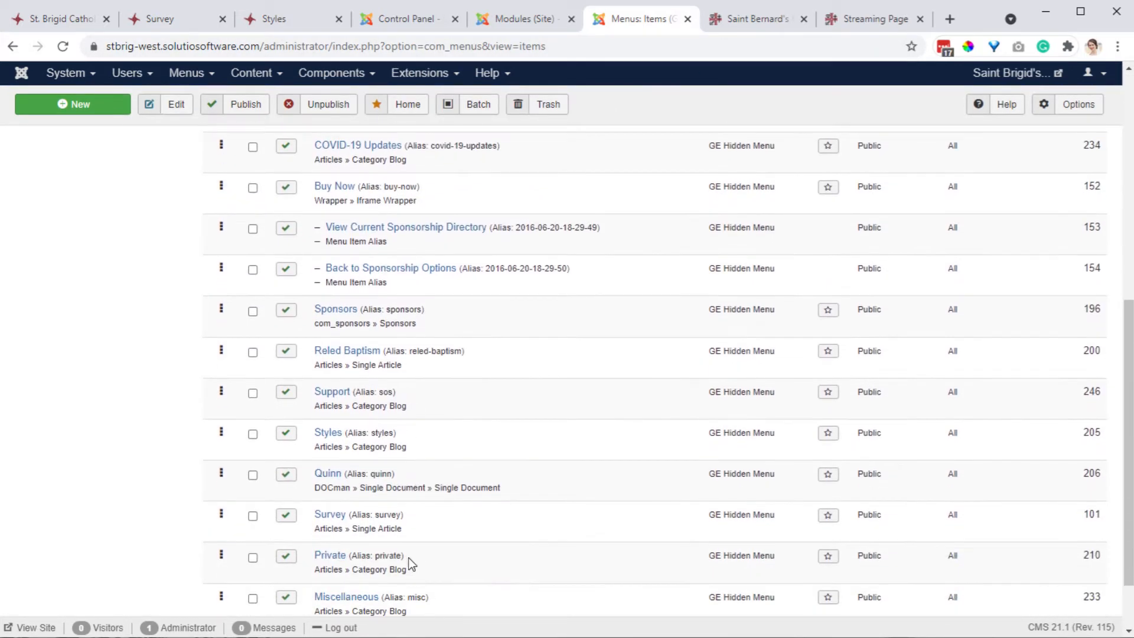
{"action": "left_click_drag", "start_coordinate": [409, 570], "coordinate": [353, 569]}
Create a new item in the GE Hidden Menu with the title Sample and the alias customurl
{"action": "left_click", "coordinate": [104, 115]}
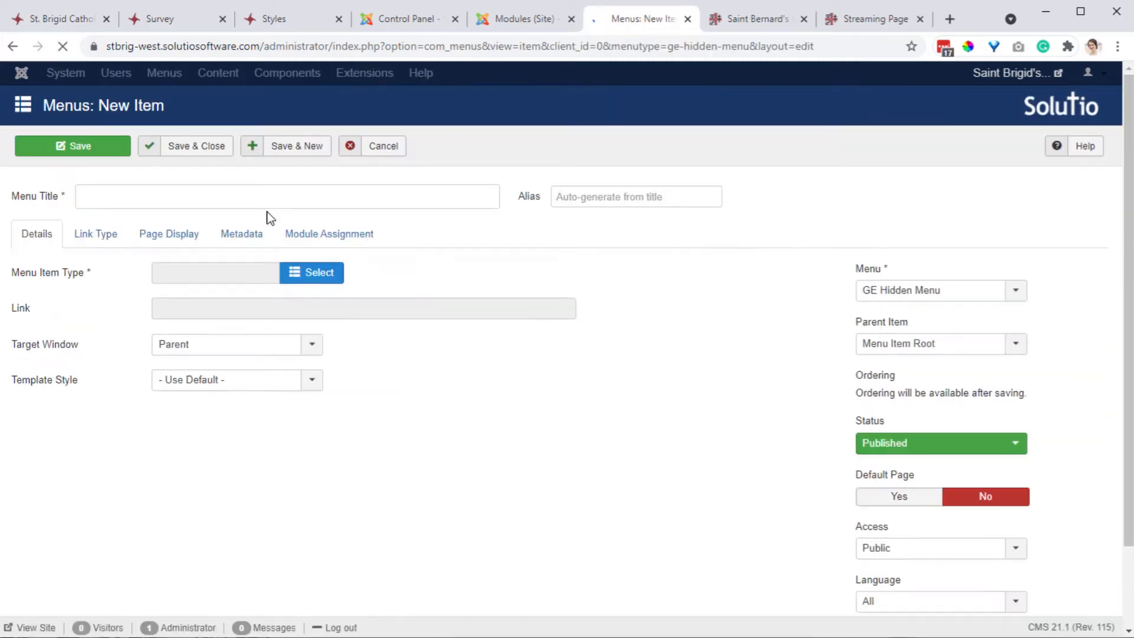
{"action": "left_click", "coordinate": [180, 197]}
{"action": "type", "text": "Sample"}
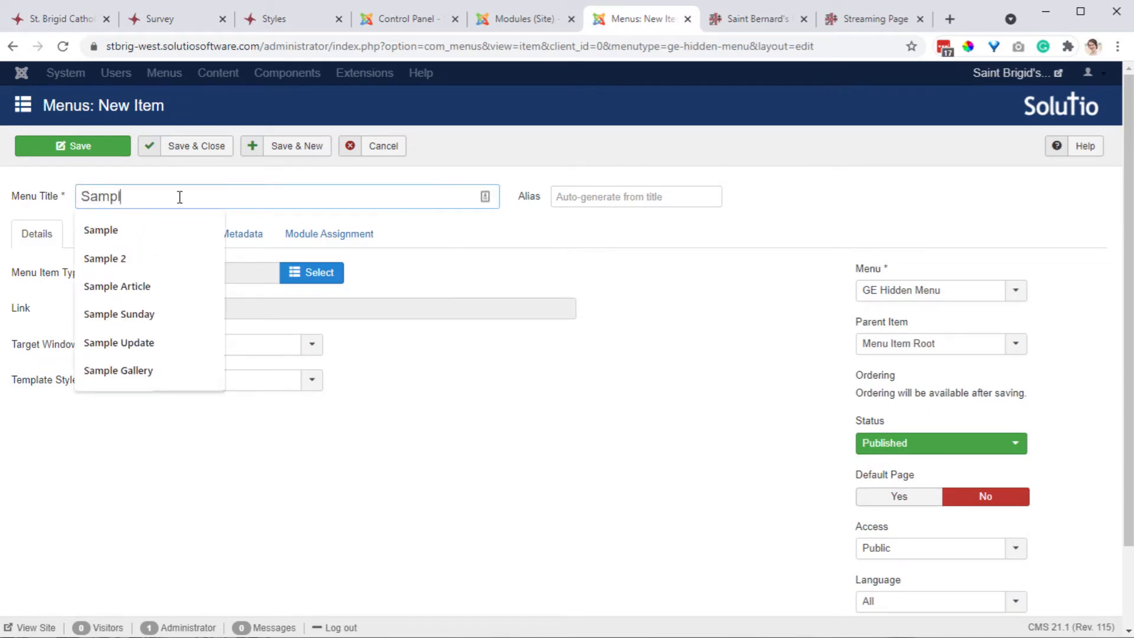
{"action": "left_click", "coordinate": [390, 256]}
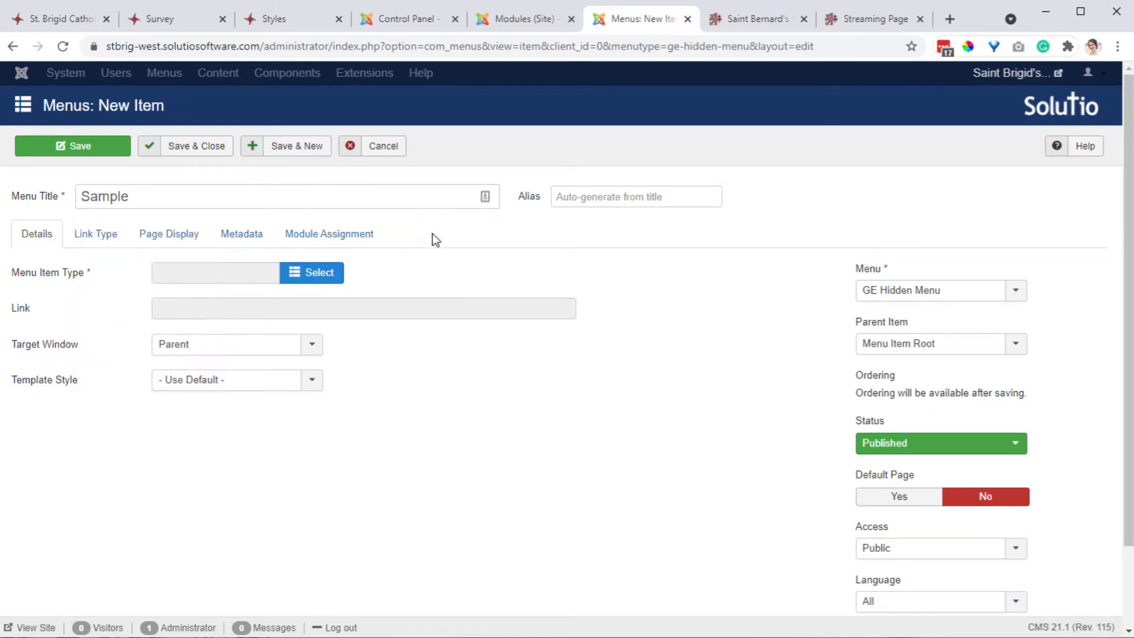
{"action": "left_click", "coordinate": [572, 197]}
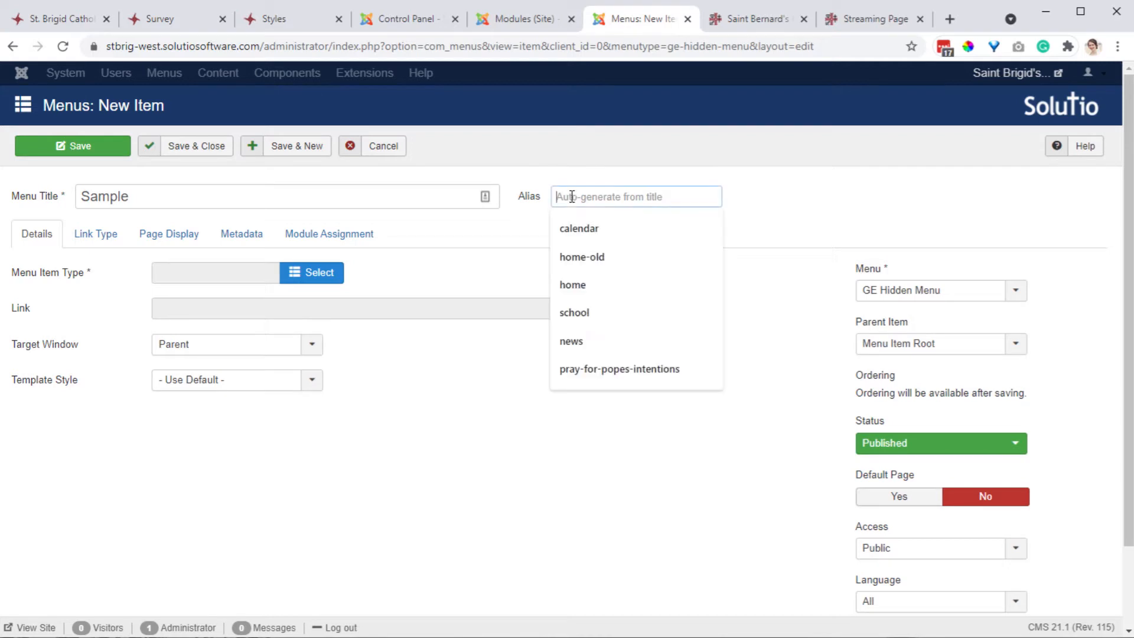
{"action": "type", "text": "customurl"}
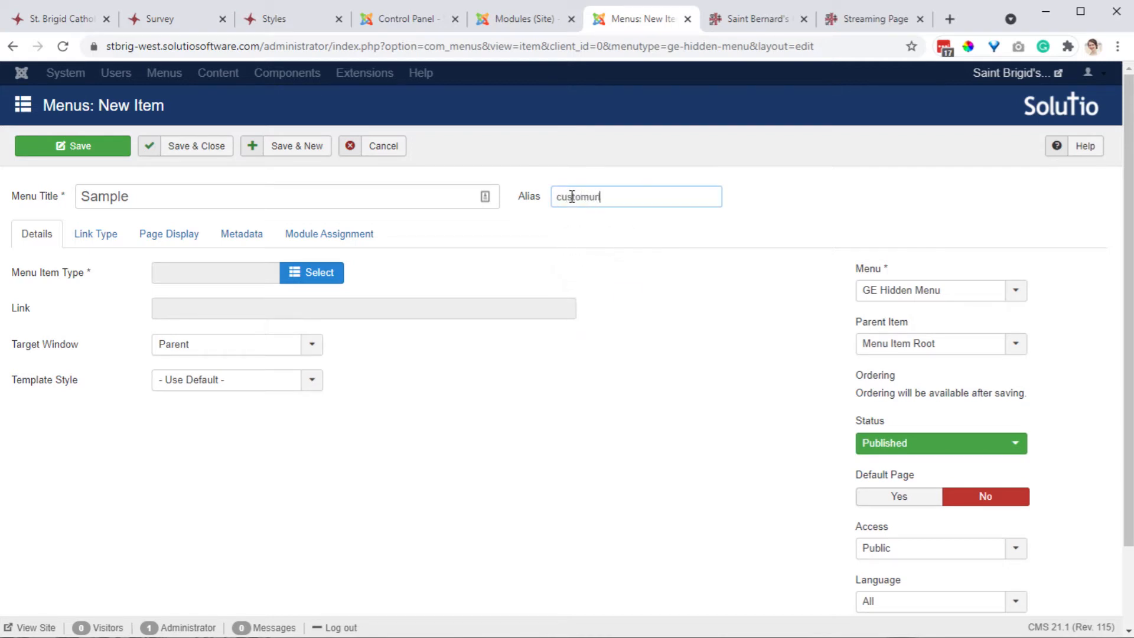
{"action": "double_click", "coordinate": [572, 196]}
Set the new item's menu item type to Category Blog from the Articles group
{"action": "left_click", "coordinate": [322, 280]}
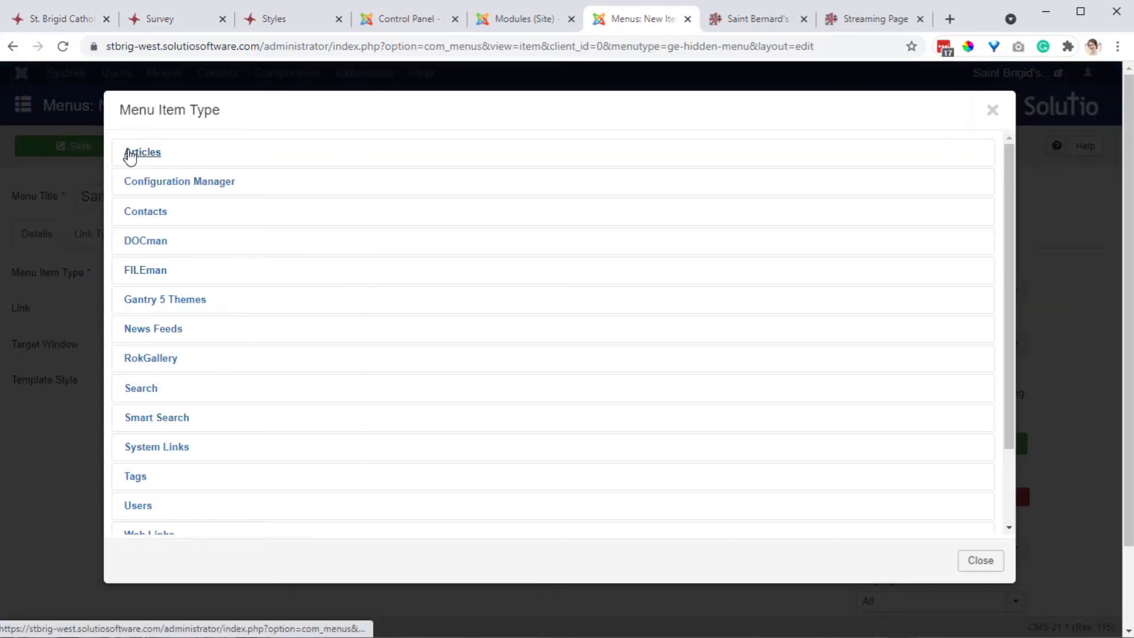
{"action": "left_click", "coordinate": [130, 154]}
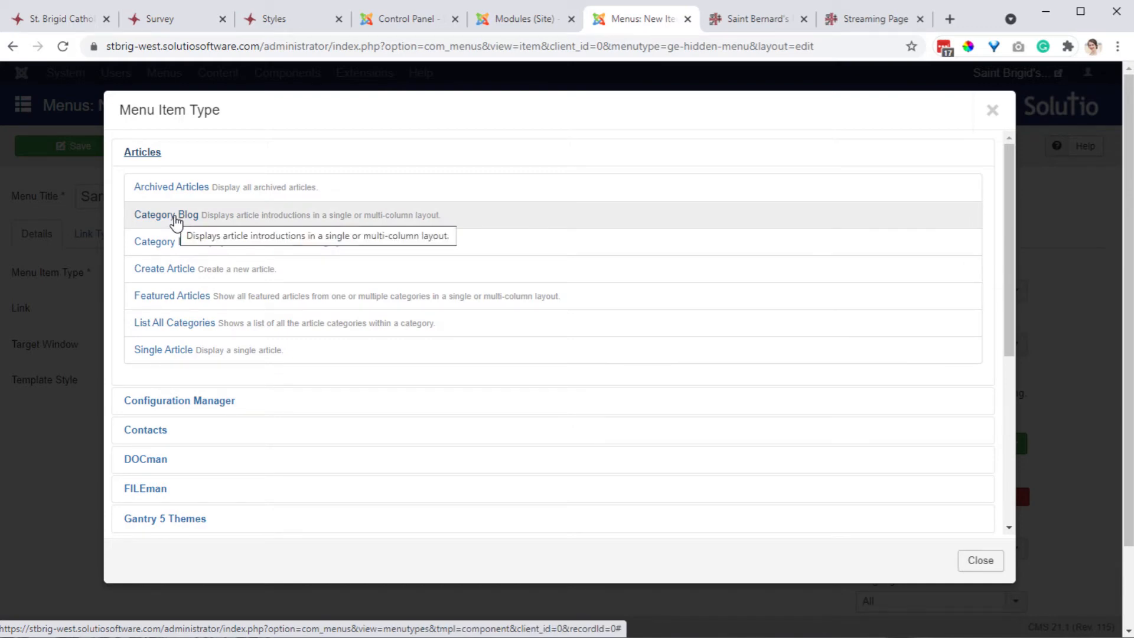
{"action": "left_click", "coordinate": [175, 216]}
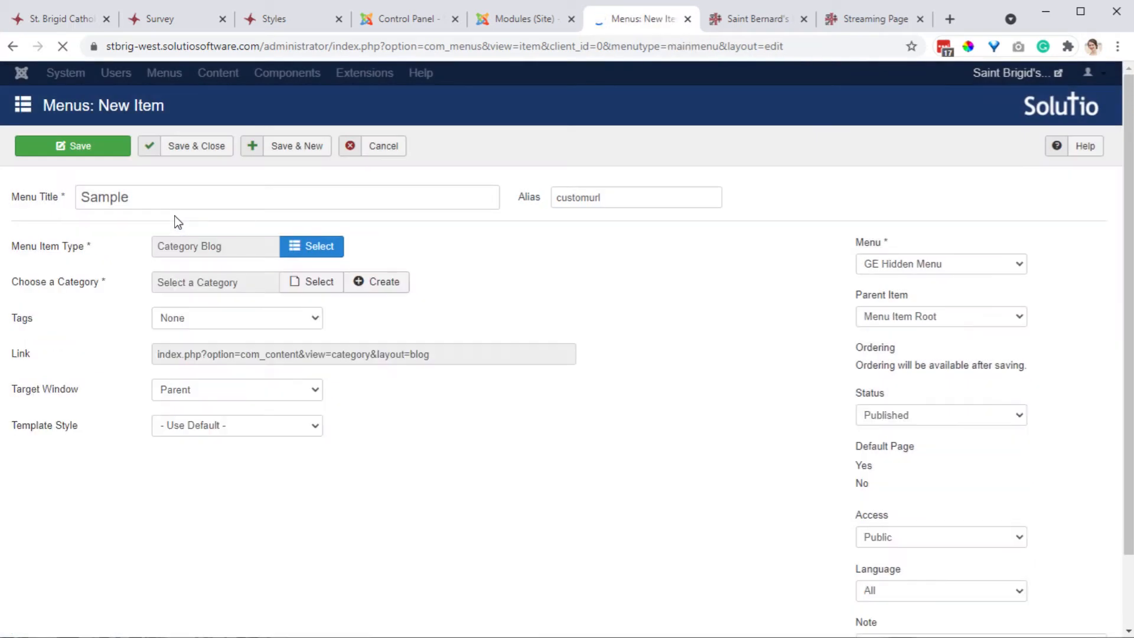
Create a new category titled Sample for the menu item, reusing the menu title text, then save and close it
{"action": "double_click", "coordinate": [134, 193]}
{"action": "key", "text": "ctrl+c"}
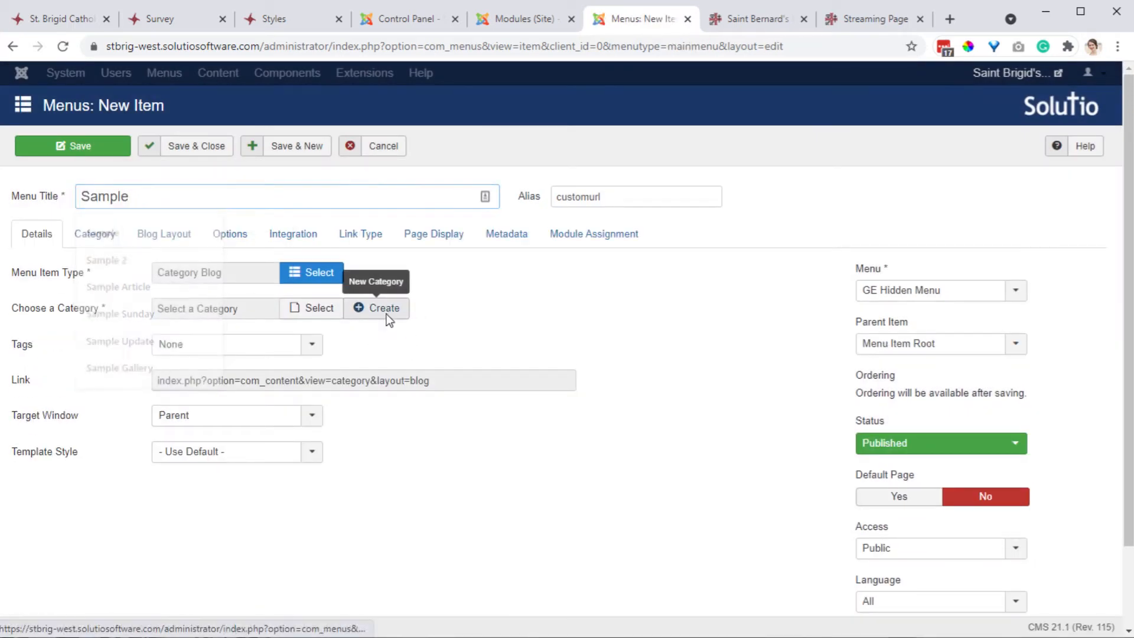
{"action": "left_click", "coordinate": [389, 319]}
{"action": "left_click", "coordinate": [234, 177]}
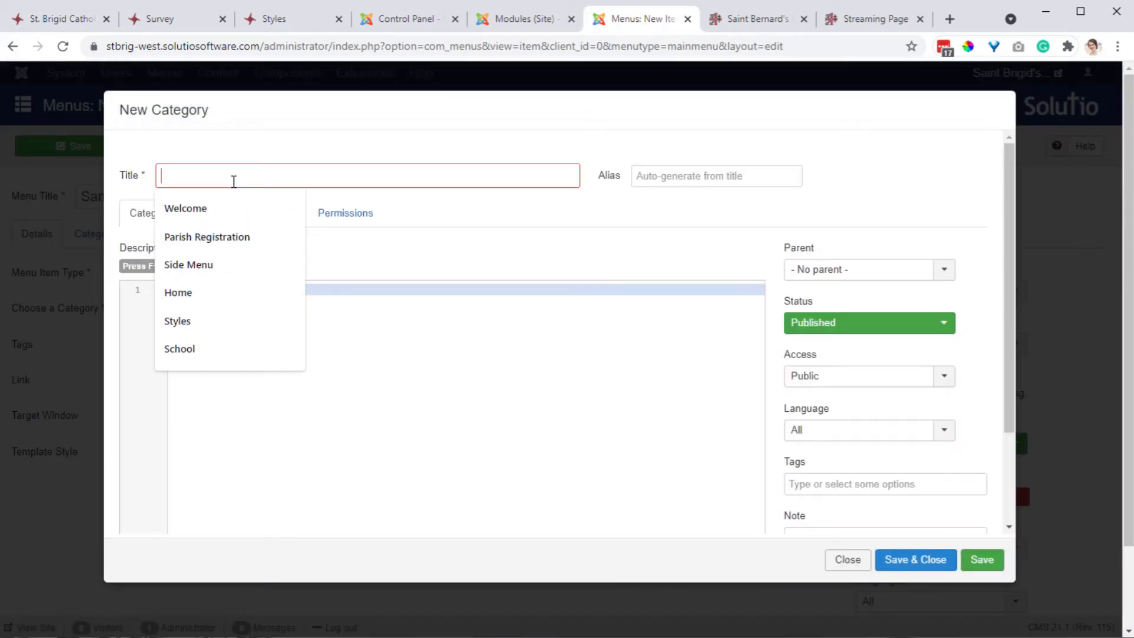
{"action": "key", "text": "ctrl+v"}
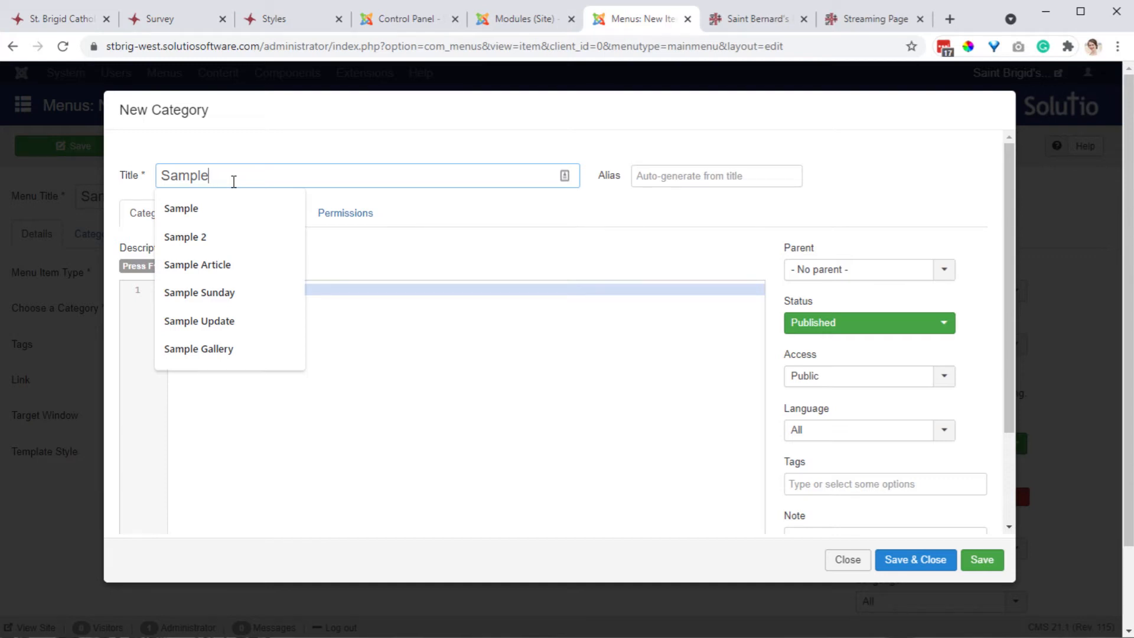
{"action": "key", "text": "Escape"}
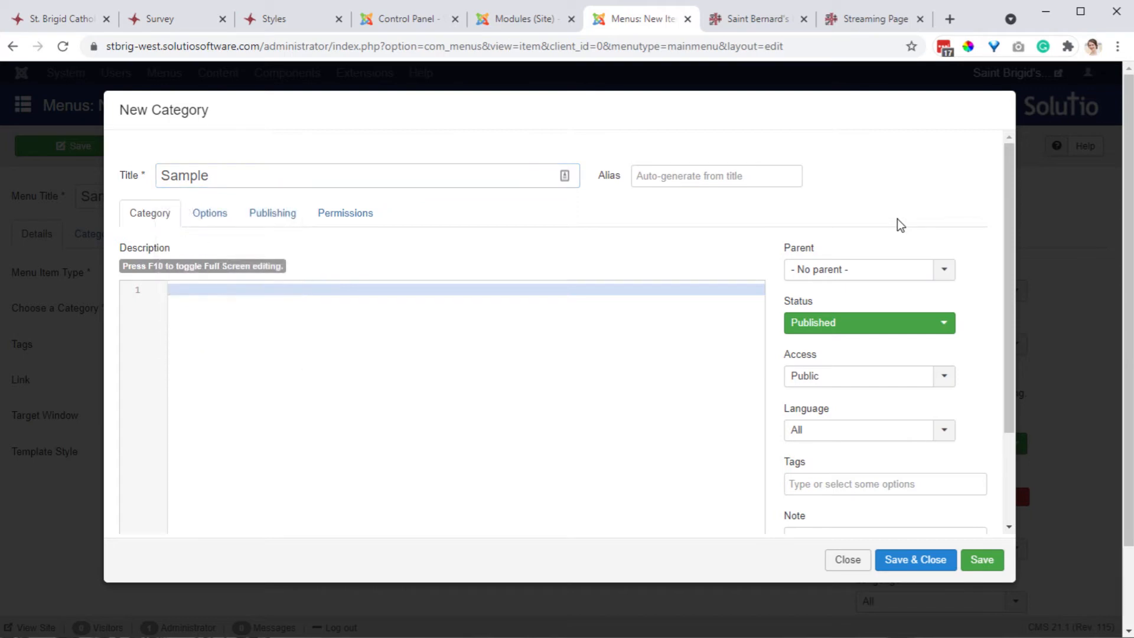
{"action": "left_click", "coordinate": [935, 562]}
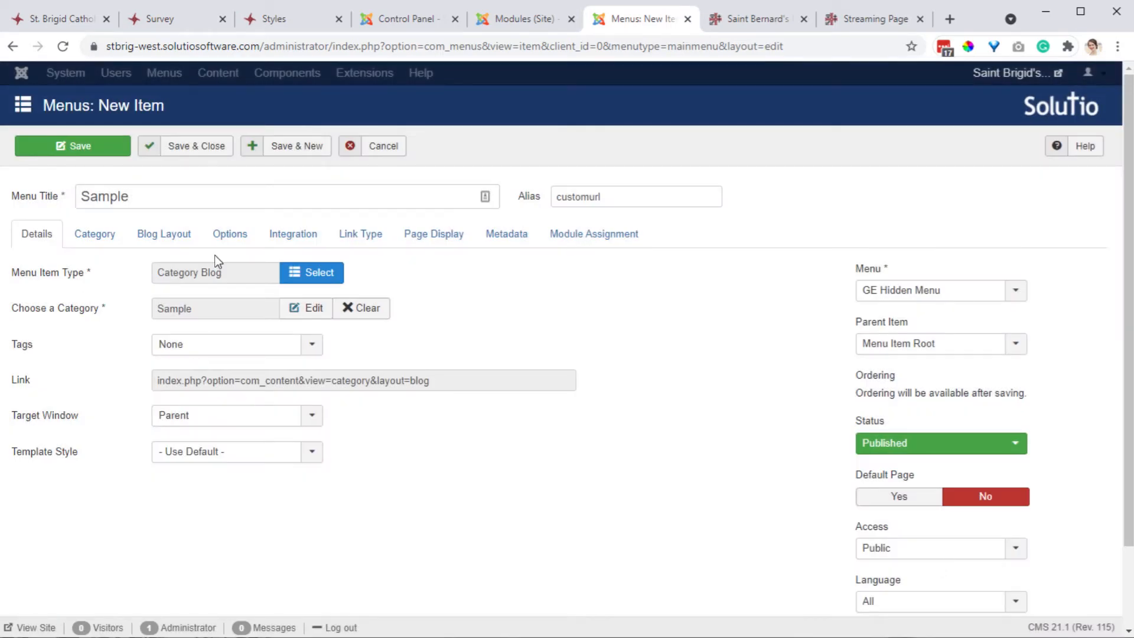
Set the menu item's Show Title option to Use Article Settings
{"action": "left_click", "coordinate": [230, 234]}
{"action": "left_click", "coordinate": [221, 273]}
{"action": "mouse_move", "coordinate": [38, 280]}
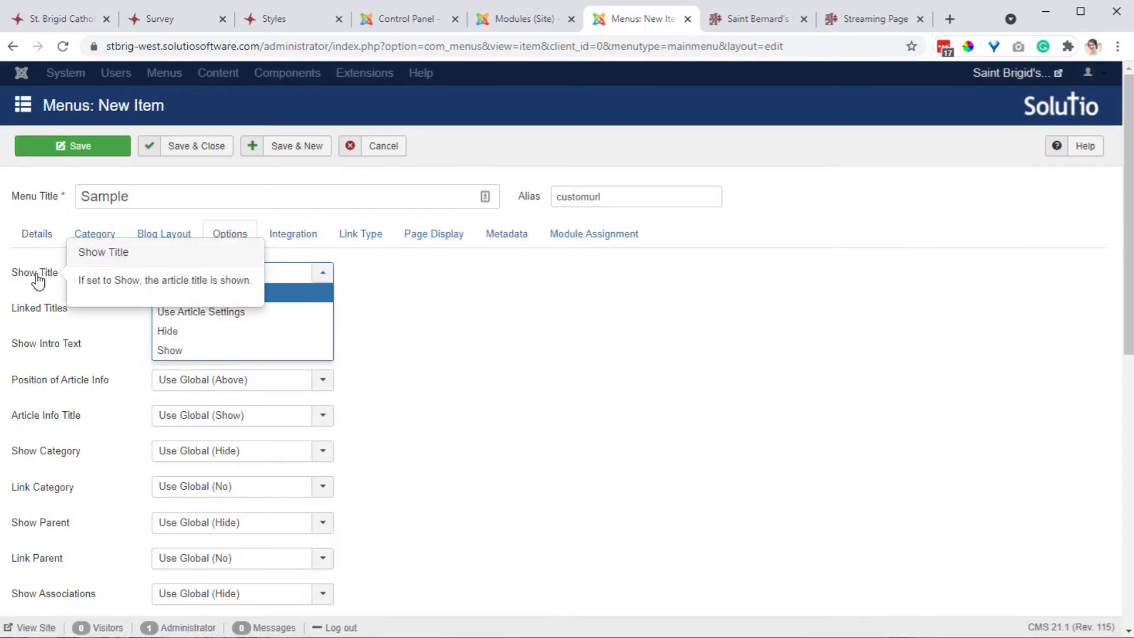
{"action": "left_click", "coordinate": [223, 311]}
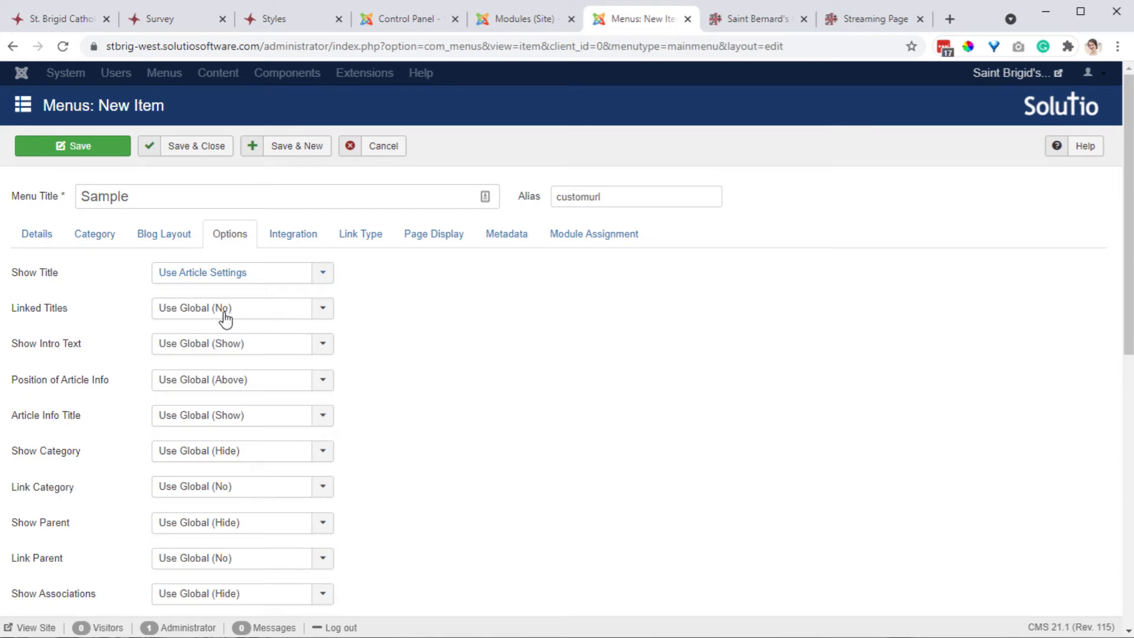
Review the available template styles, keep Use Default, and save and close the Sample menu item
{"action": "left_click", "coordinate": [21, 239]}
{"action": "left_click", "coordinate": [275, 459]}
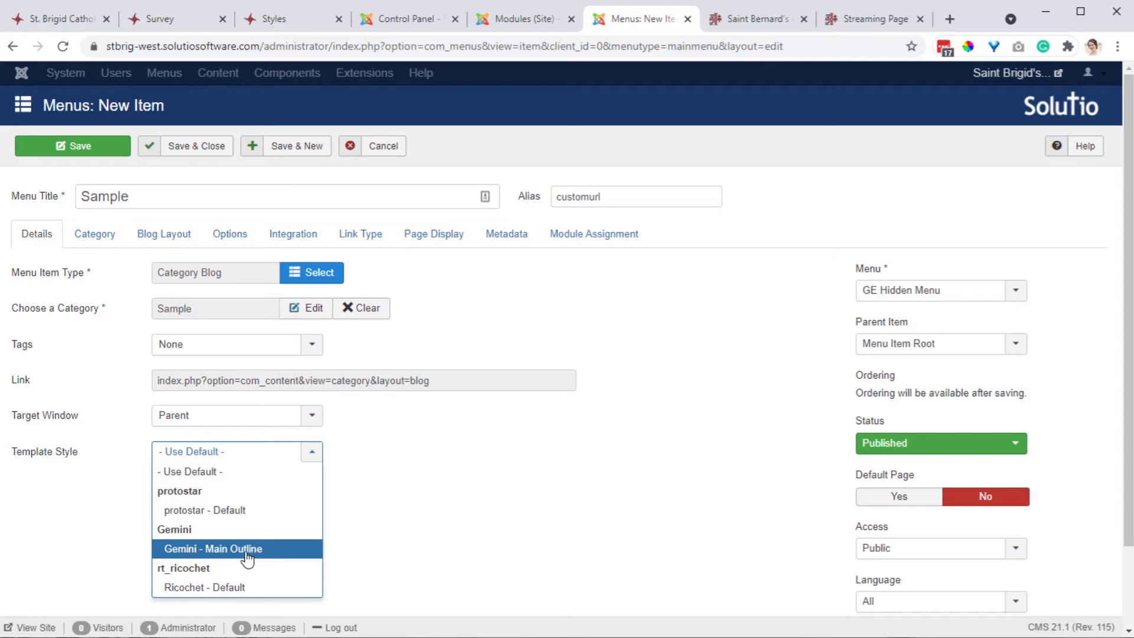
{"action": "left_click", "coordinate": [664, 326]}
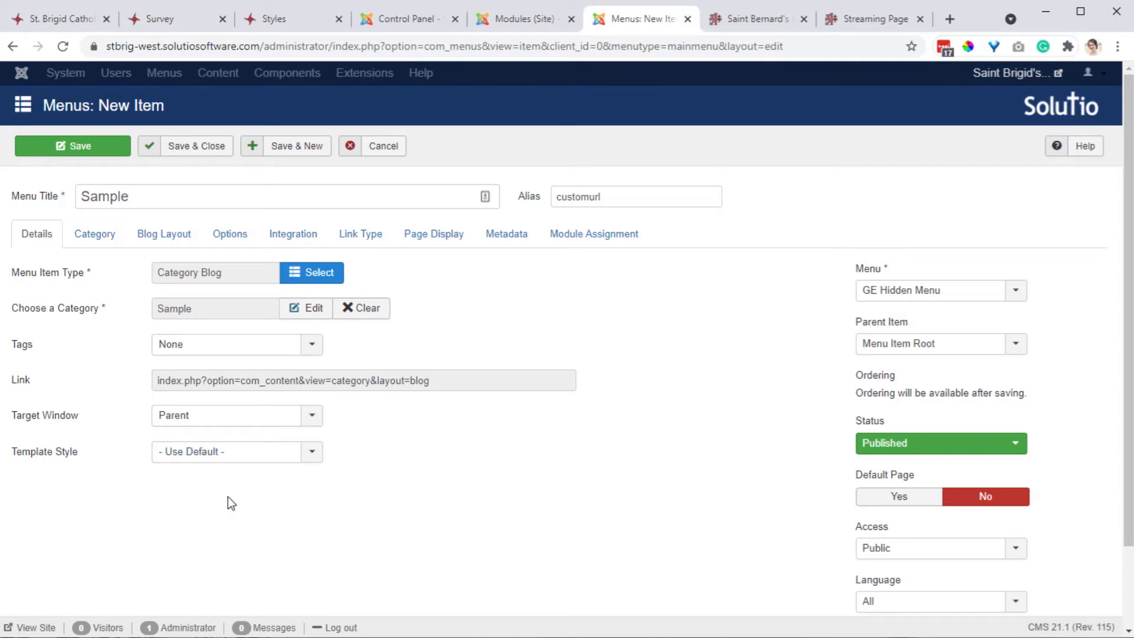
{"action": "left_click", "coordinate": [235, 456]}
{"action": "left_click", "coordinate": [599, 365]}
{"action": "left_click", "coordinate": [200, 149]}
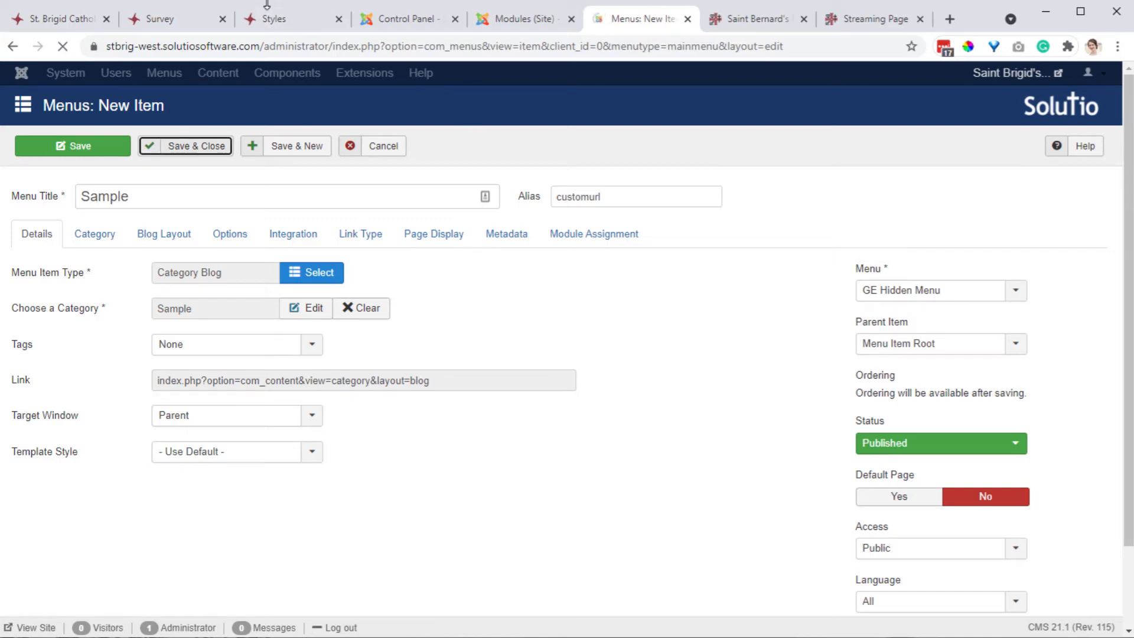
Load saintbrigid.net/customurl in place of the public site's Styles page and look over the page
{"action": "left_click", "coordinate": [266, 18]}
{"action": "left_click", "coordinate": [185, 48]}
{"action": "left_click_drag", "start_coordinate": [185, 47], "coordinate": [291, 46]}
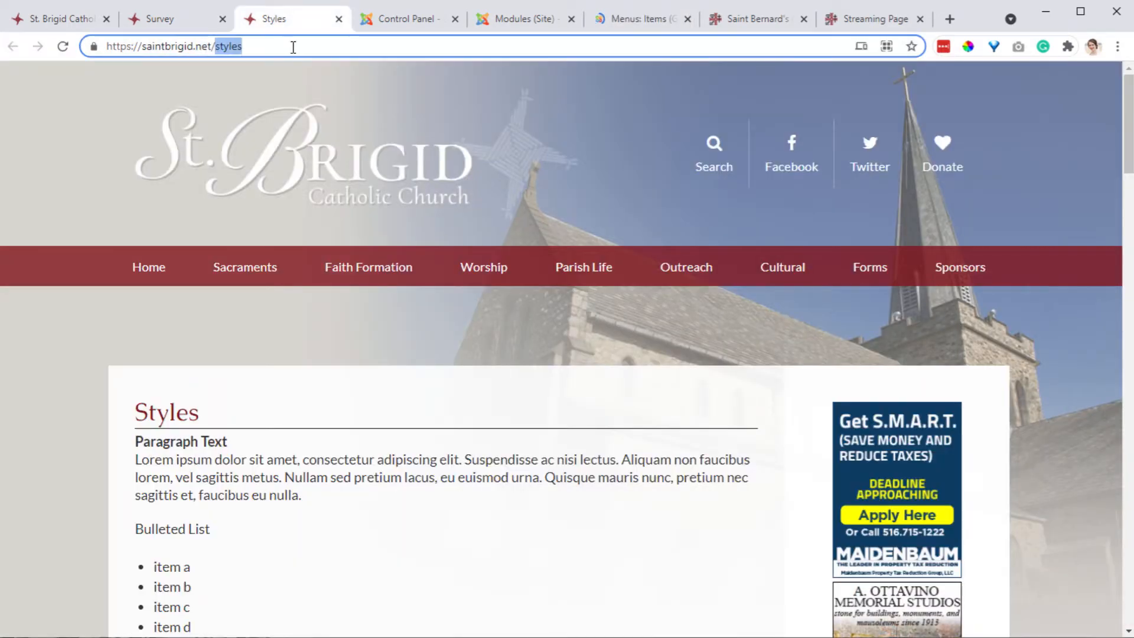
{"action": "key", "text": "BackSpace"}
{"action": "type", "text": "custom"}
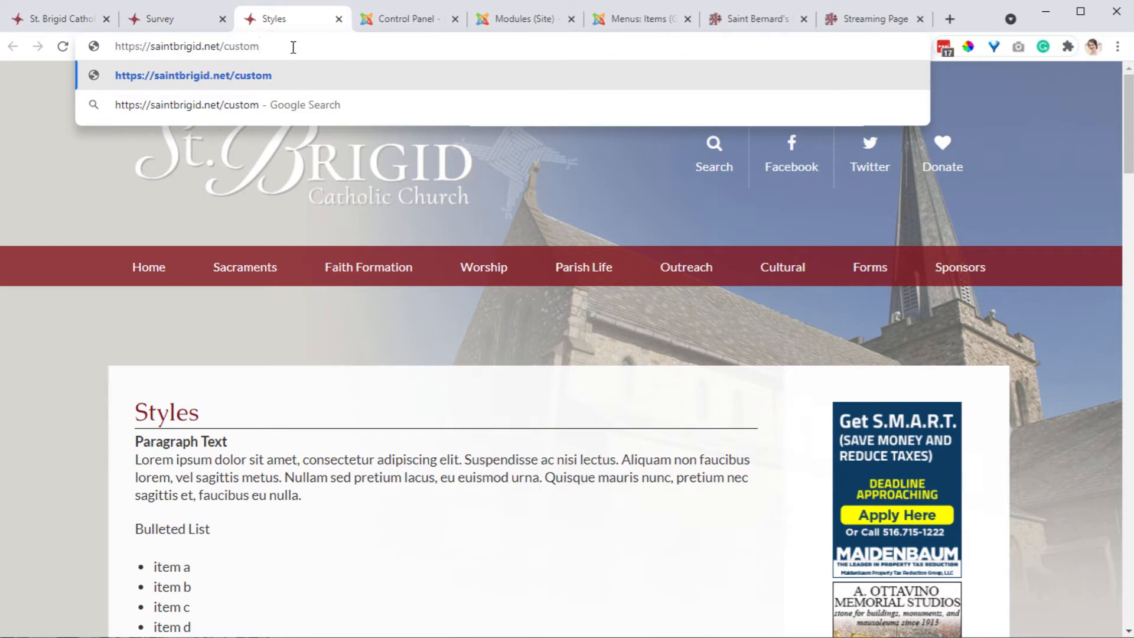
{"action": "type", "text": "url"}
{"action": "key", "text": "Return"}
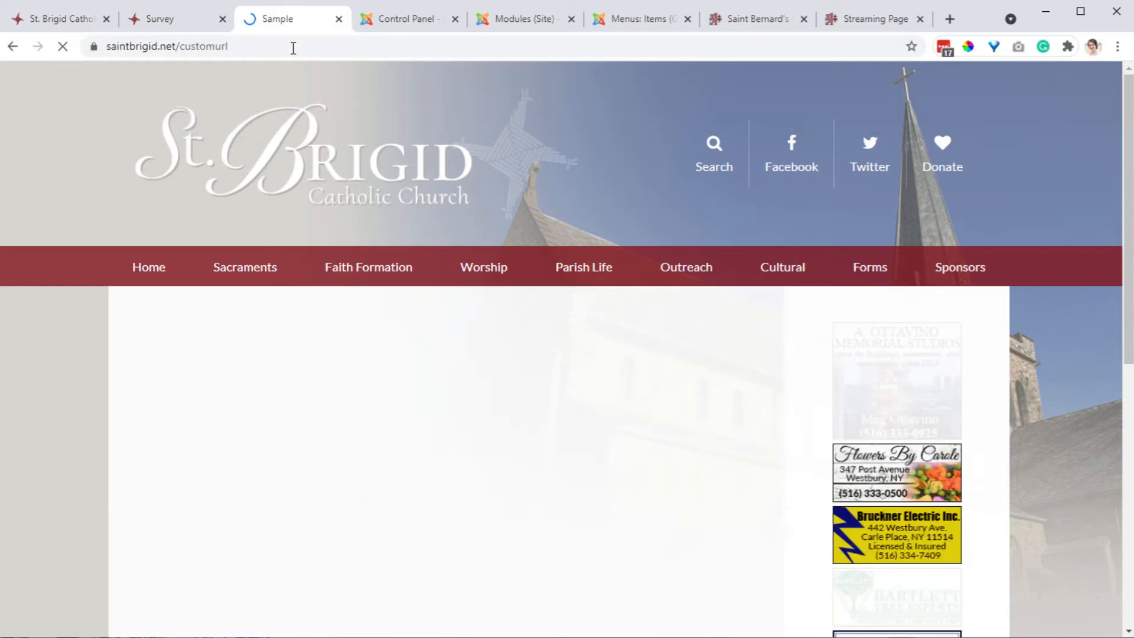
{"action": "scroll", "coordinate": [1015, 491], "scroll_direction": "down", "scroll_amount": 10}
{"action": "scroll", "coordinate": [1016, 497], "scroll_direction": "up", "scroll_amount": 10}
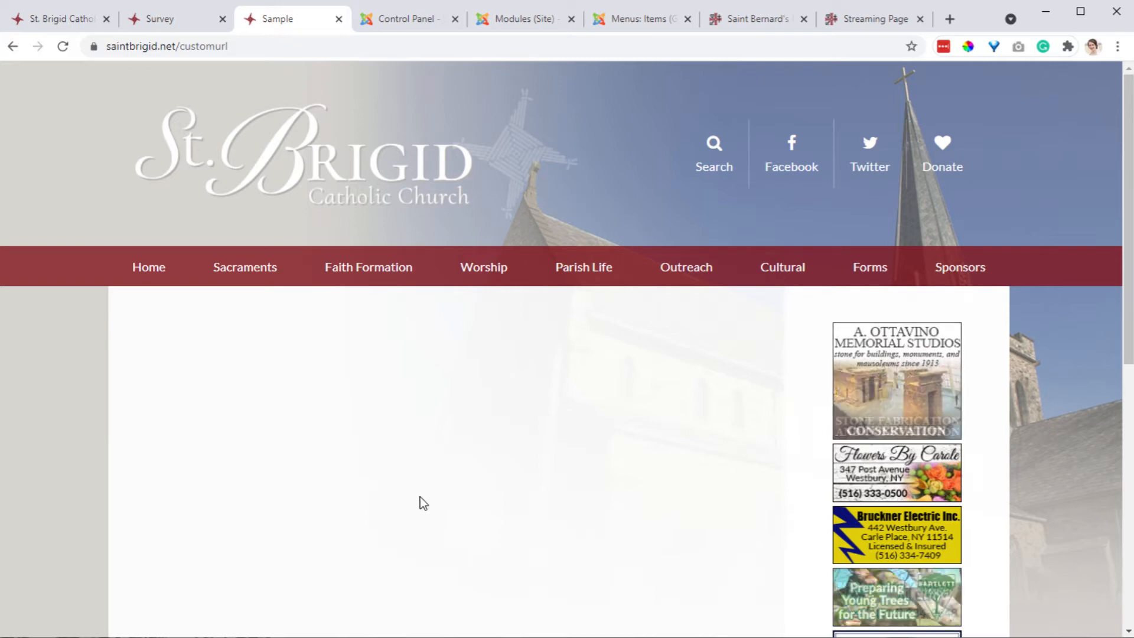
Return to the administrator's GE Hidden Menu items and examine the listed item types, such as Single Article, and the content options
{"action": "left_click", "coordinate": [639, 17]}
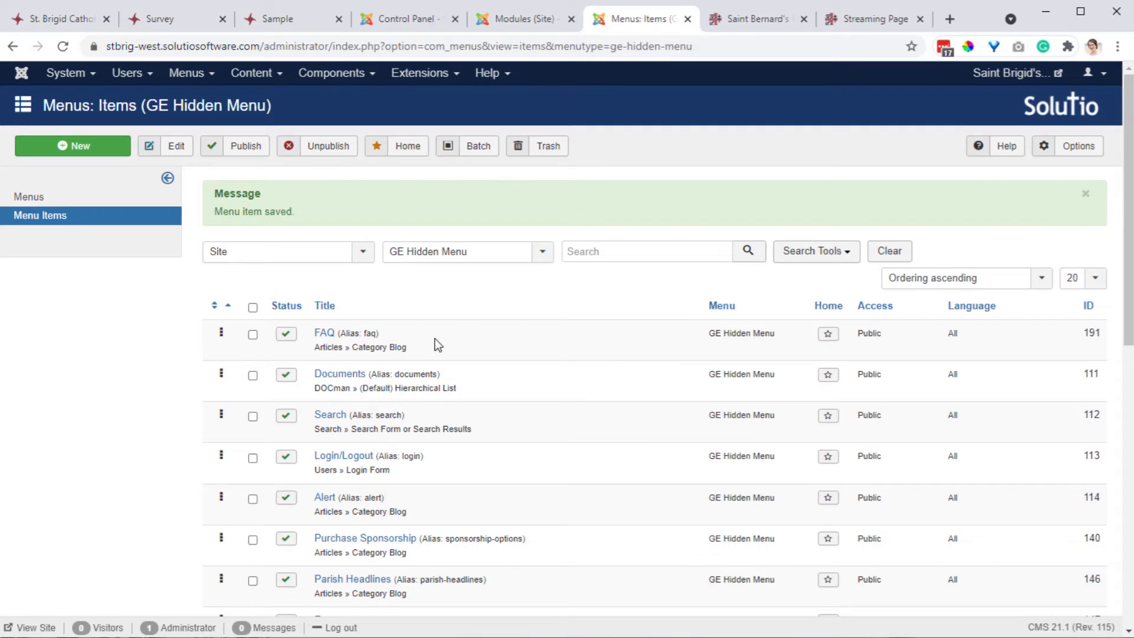
{"action": "scroll", "coordinate": [464, 359], "scroll_direction": "down", "scroll_amount": 10}
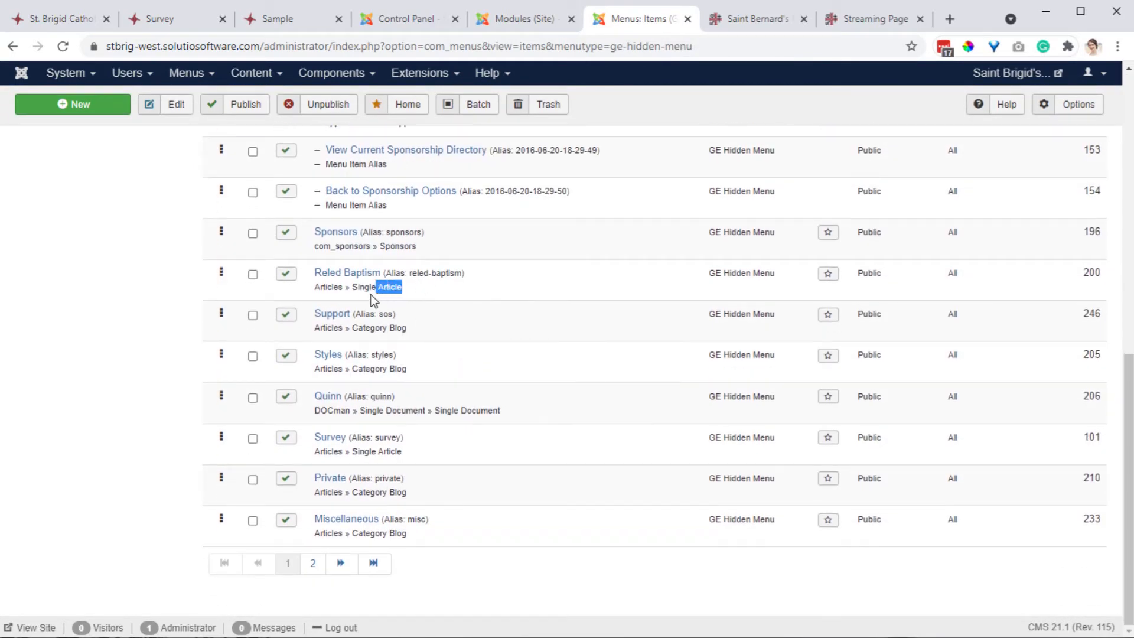
{"action": "scroll", "coordinate": [553, 346], "scroll_direction": "up", "scroll_amount": 10}
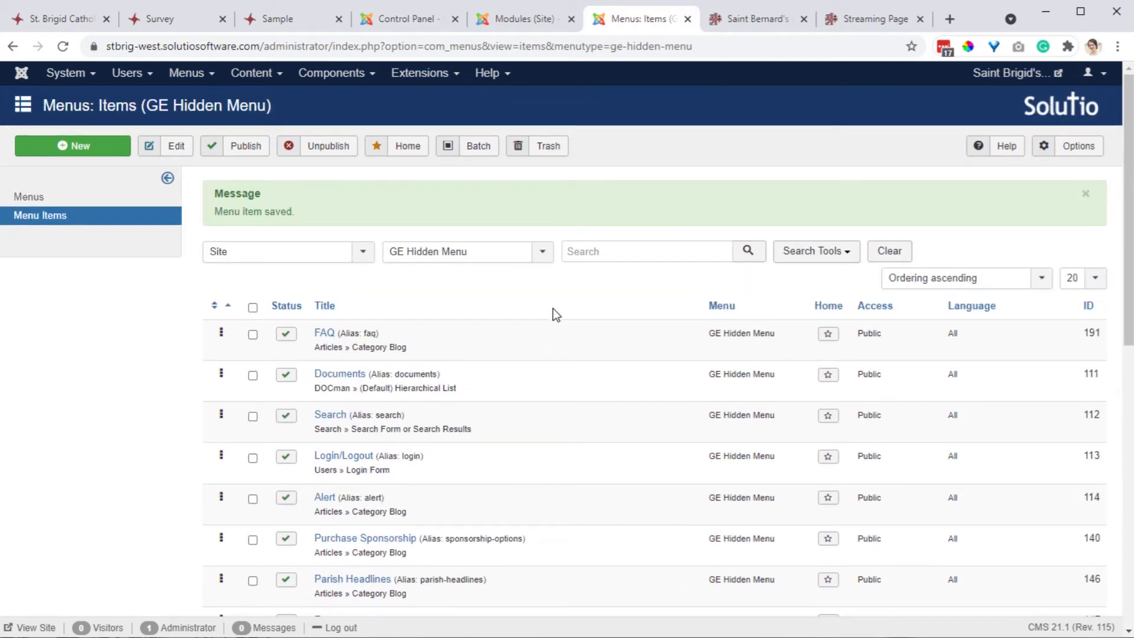
{"action": "left_click", "coordinate": [253, 73]}
{"action": "mouse_move", "coordinate": [264, 100]}
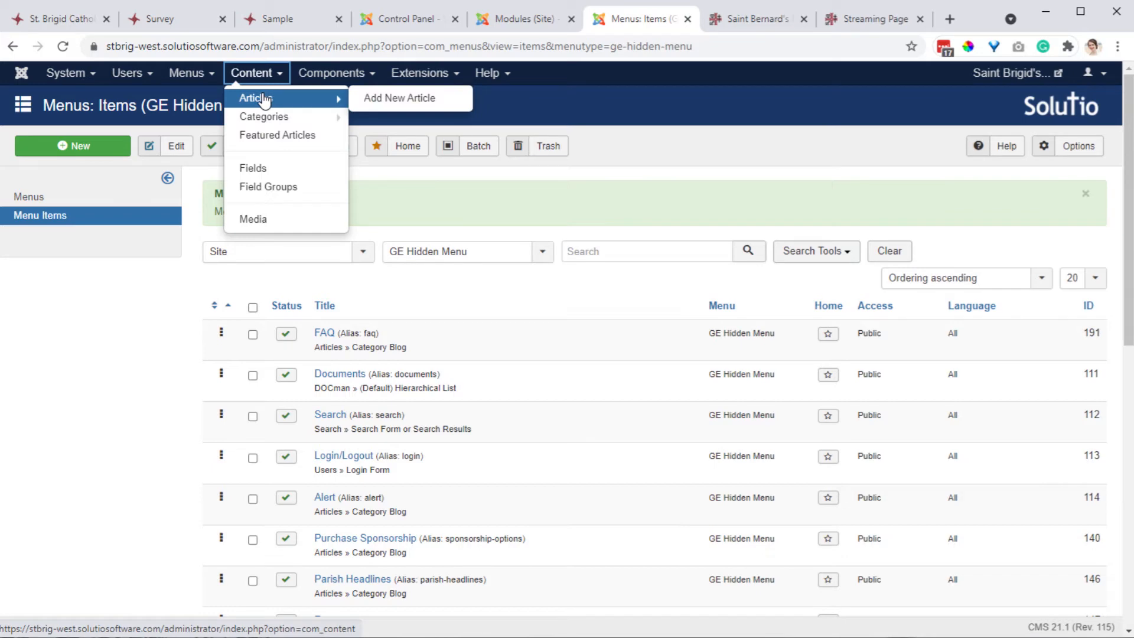
{"action": "left_click", "coordinate": [608, 102]}
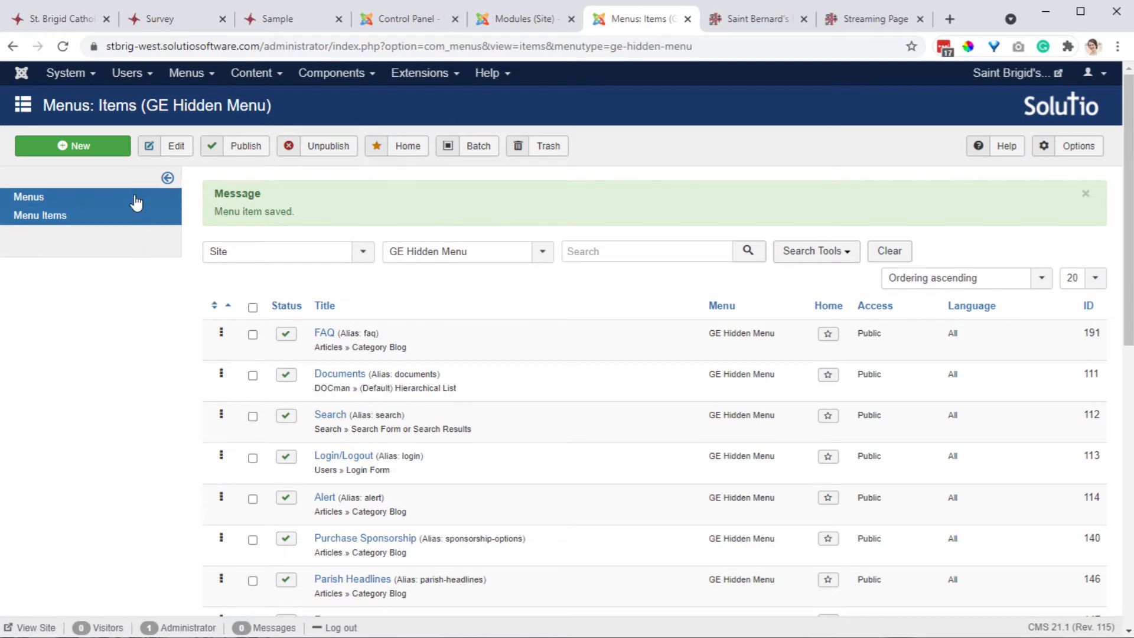
Create another item in the GE Hidden Menu with the title Sample II and the alias singlearticle
{"action": "left_click", "coordinate": [104, 153]}
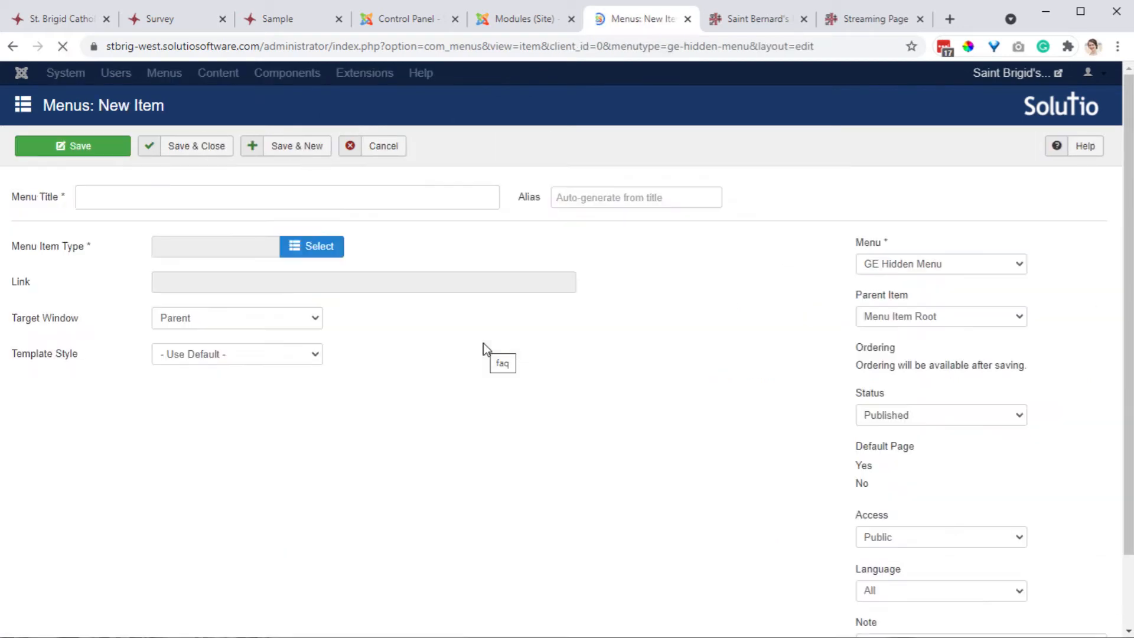
{"action": "left_click", "coordinate": [206, 200]}
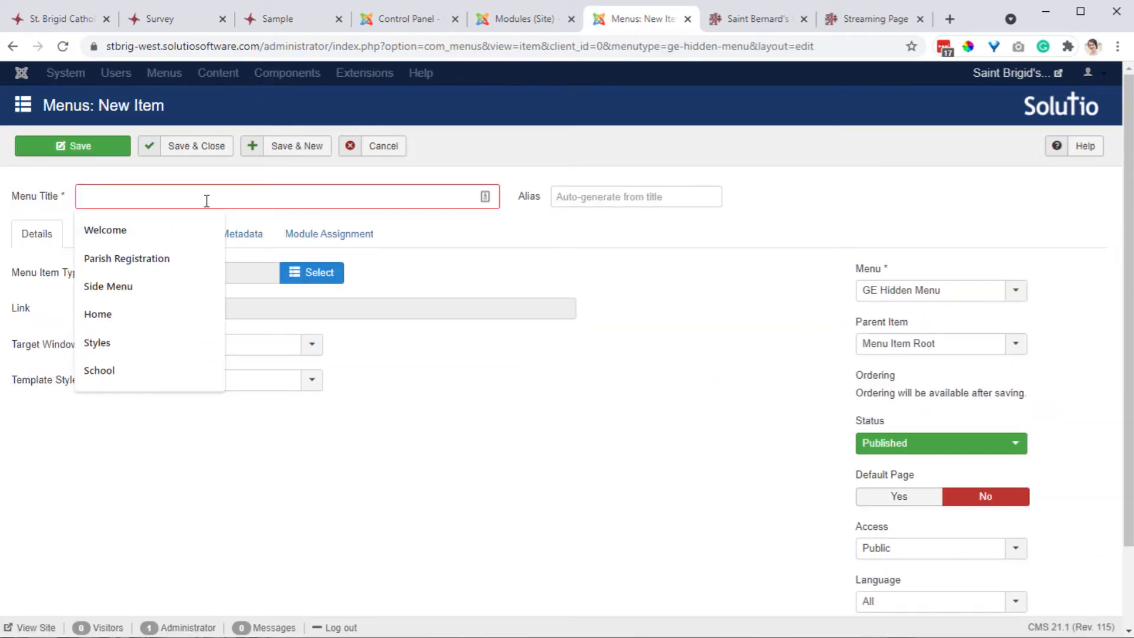
{"action": "type", "text": "Sample II"}
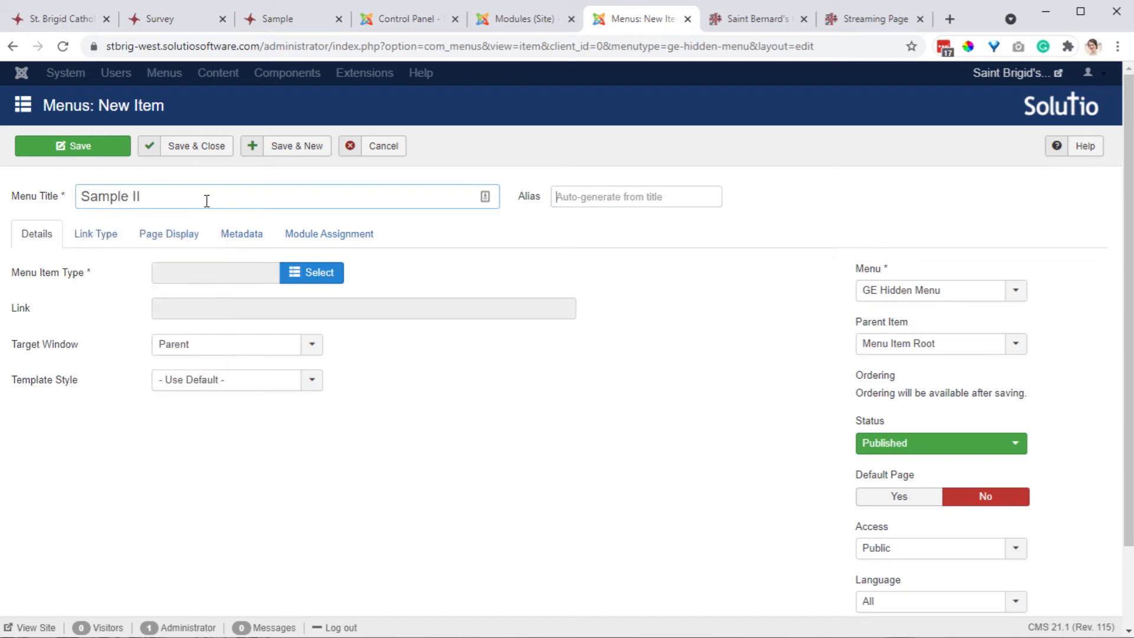
{"action": "key", "text": "Tab"}
{"action": "type", "text": "inglearticle"}
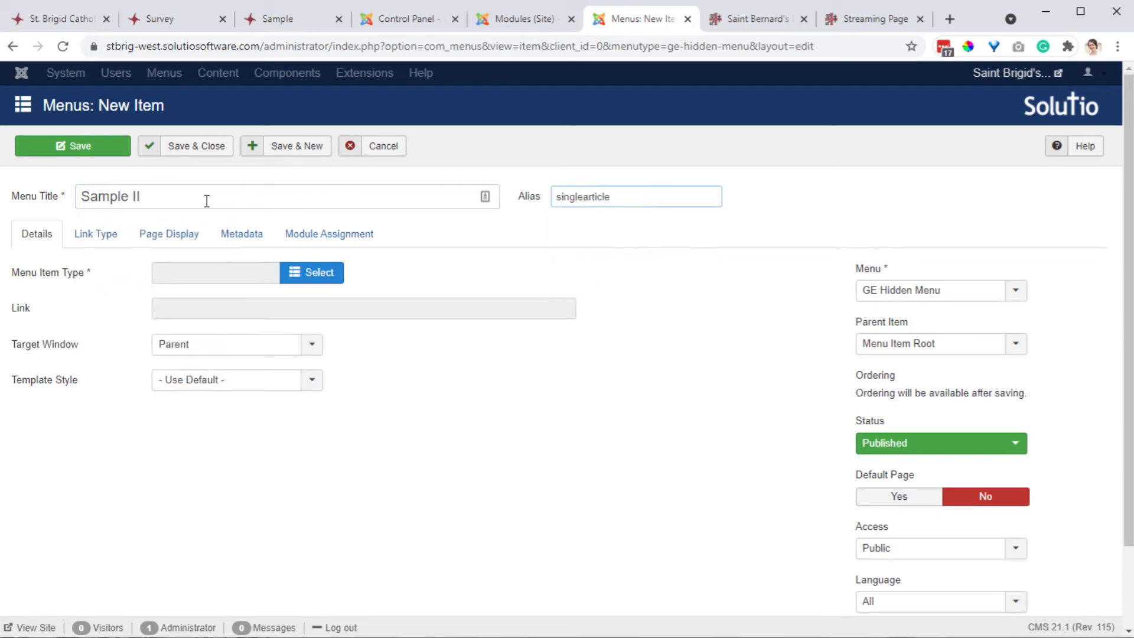
Set the Sample II item's menu item type to Single Article from the Articles group
{"action": "left_click", "coordinate": [308, 274]}
{"action": "left_click", "coordinate": [144, 154]}
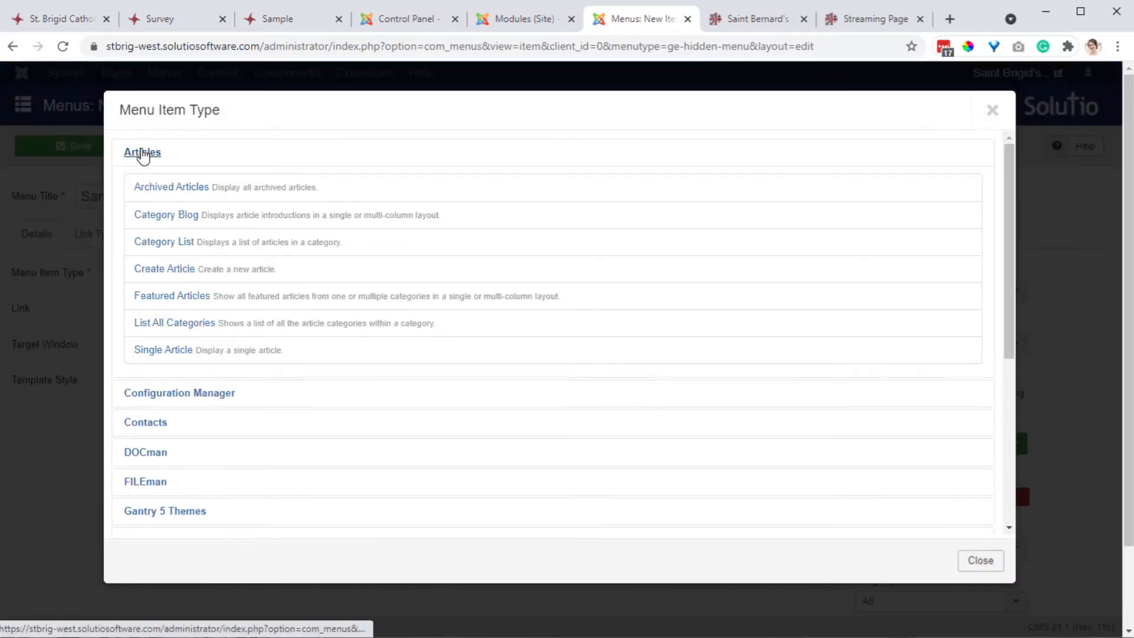
{"action": "left_click", "coordinate": [168, 353]}
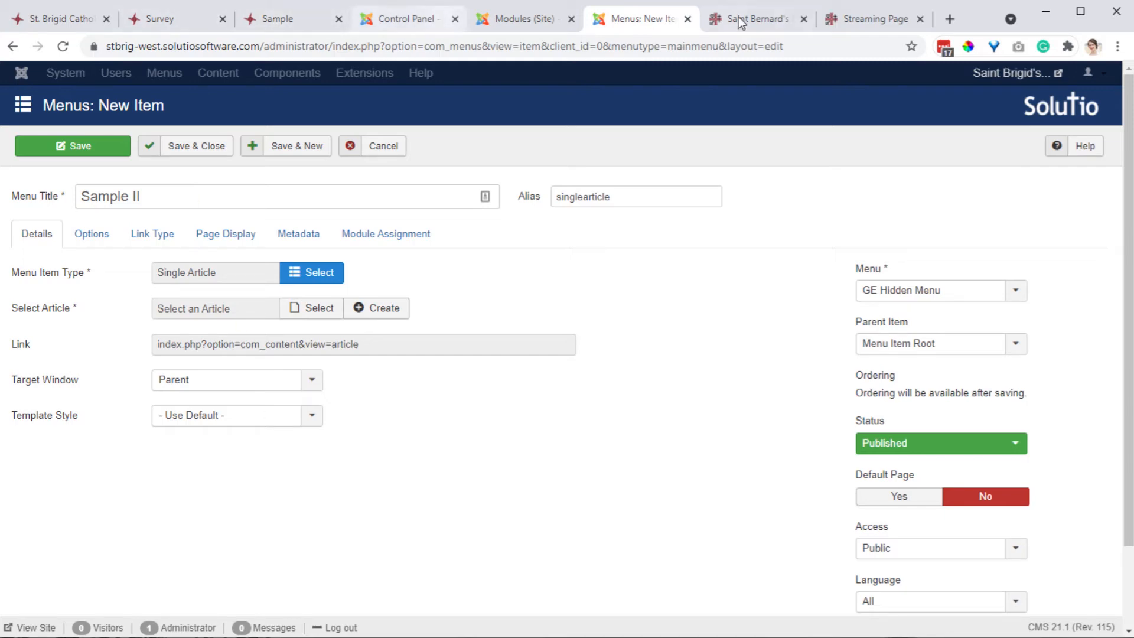
Switch to the Saint Bernard's church website and open the Feast of Saint Bernard news article from its home page
{"action": "left_click", "coordinate": [870, 20]}
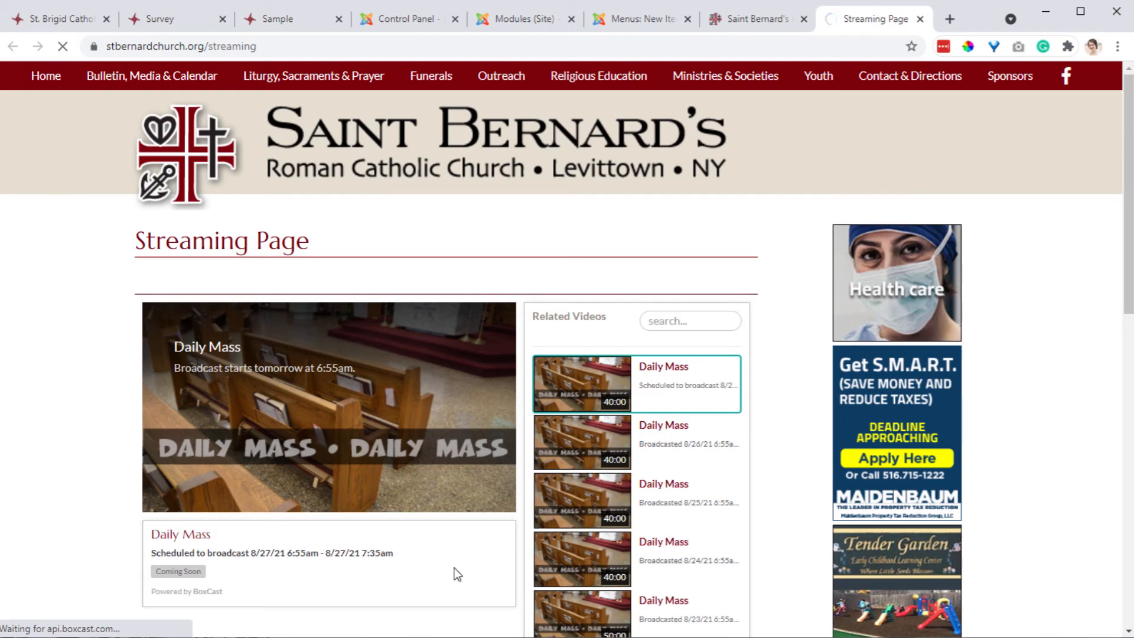
{"action": "scroll", "coordinate": [465, 563], "scroll_direction": "down", "scroll_amount": 12}
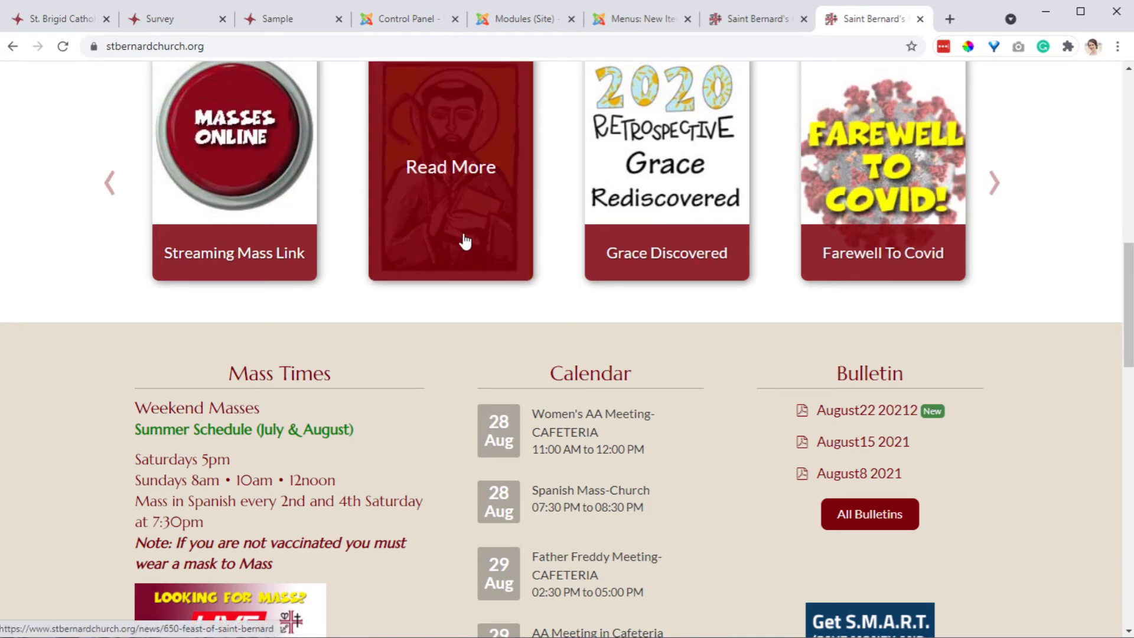
{"action": "left_click", "coordinate": [458, 173]}
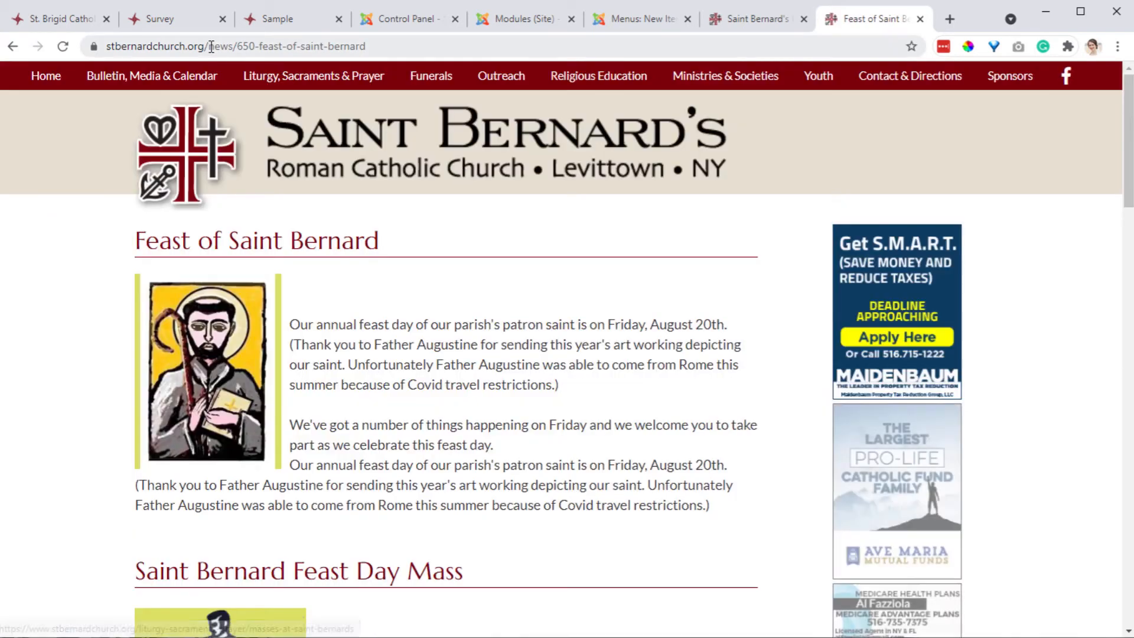
Replace the news path in the article's web address with feast as an example of a short custom URL, without loading it
{"action": "left_click", "coordinate": [207, 46]}
{"action": "left_click_drag", "start_coordinate": [206, 45], "coordinate": [390, 44]}
{"action": "left_click", "coordinate": [383, 46]}
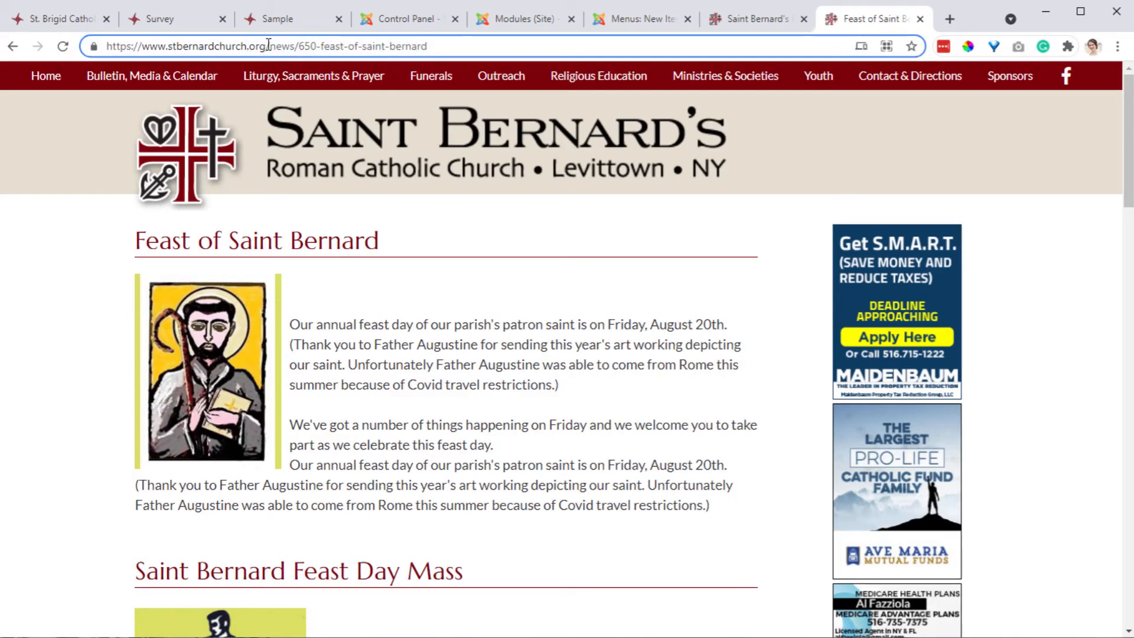
{"action": "left_click_drag", "start_coordinate": [270, 46], "coordinate": [535, 35]}
{"action": "type", "text": "feast"}
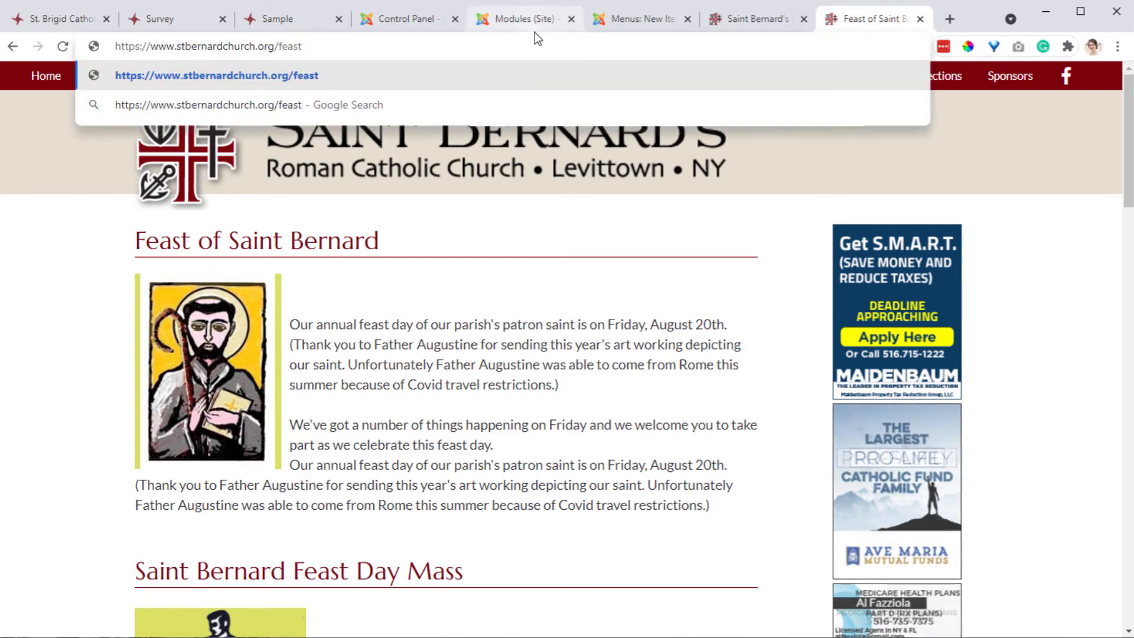
Return to the Sample II menu item in the administrator and change its alias to feast
{"action": "left_click", "coordinate": [618, 23]}
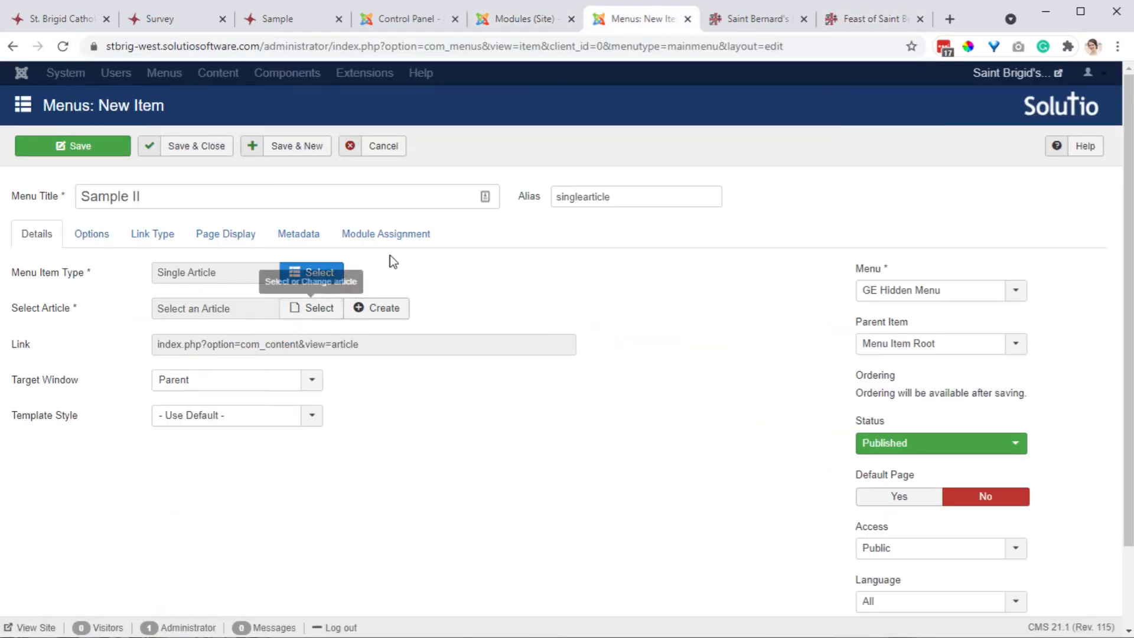
{"action": "left_click_drag", "start_coordinate": [562, 197], "coordinate": [729, 206]}
{"action": "type", "text": "fea"}
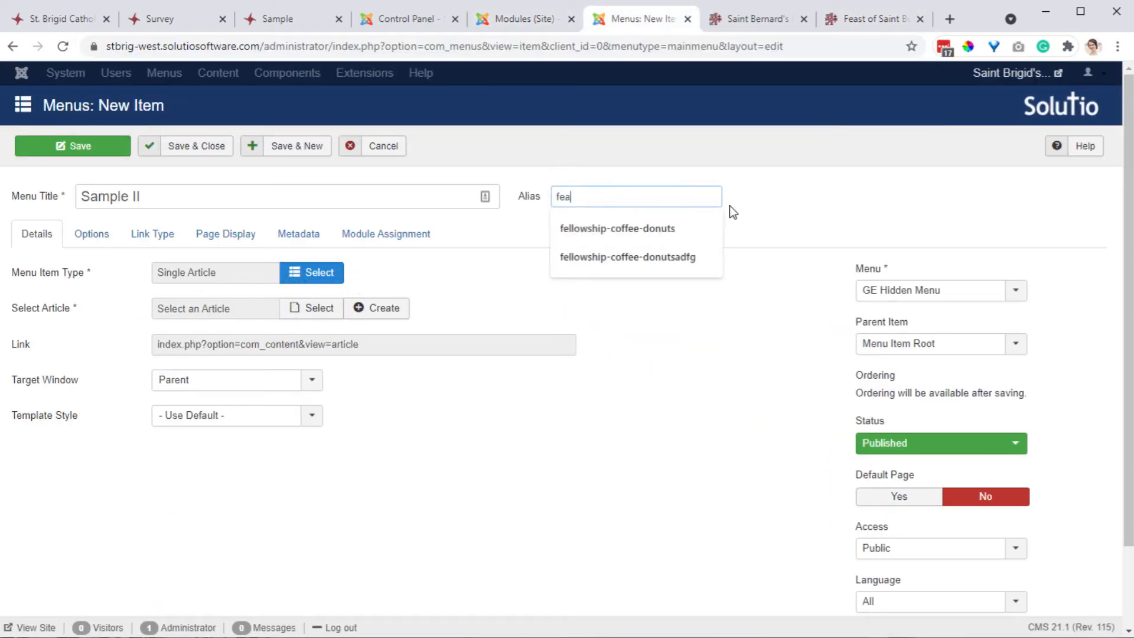
{"action": "type", "text": "st"}
Assign the Stations of the Cross article to the Sample II item, filtering by the Parish Headlines category, and save the menu item
{"action": "left_click", "coordinate": [324, 312]}
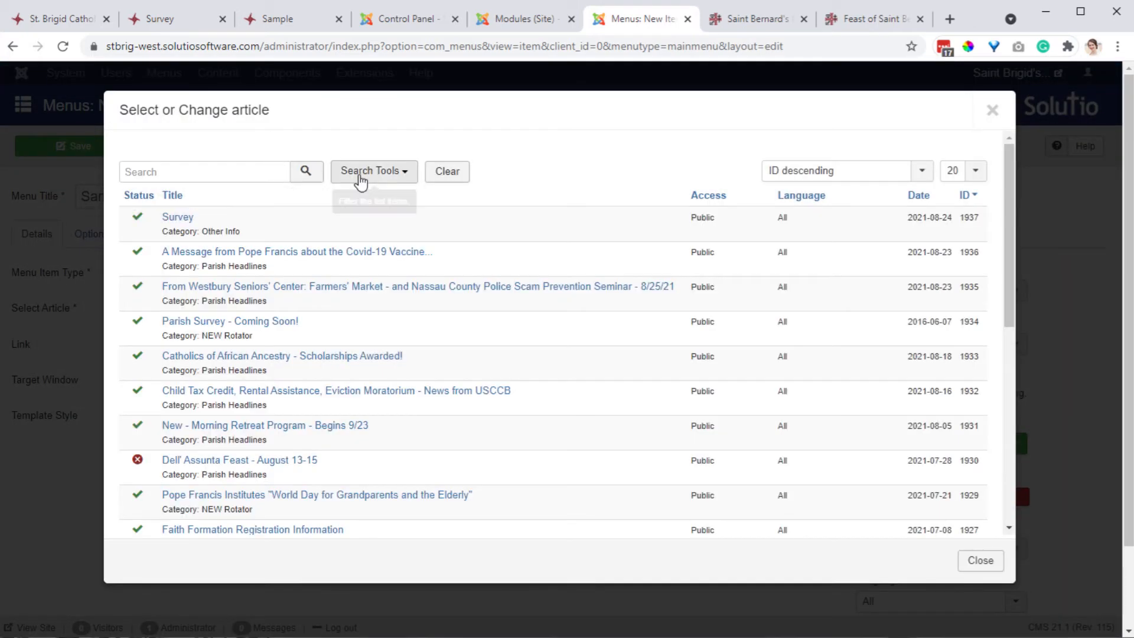
{"action": "left_click", "coordinate": [360, 176]}
{"action": "left_click", "coordinate": [429, 207]}
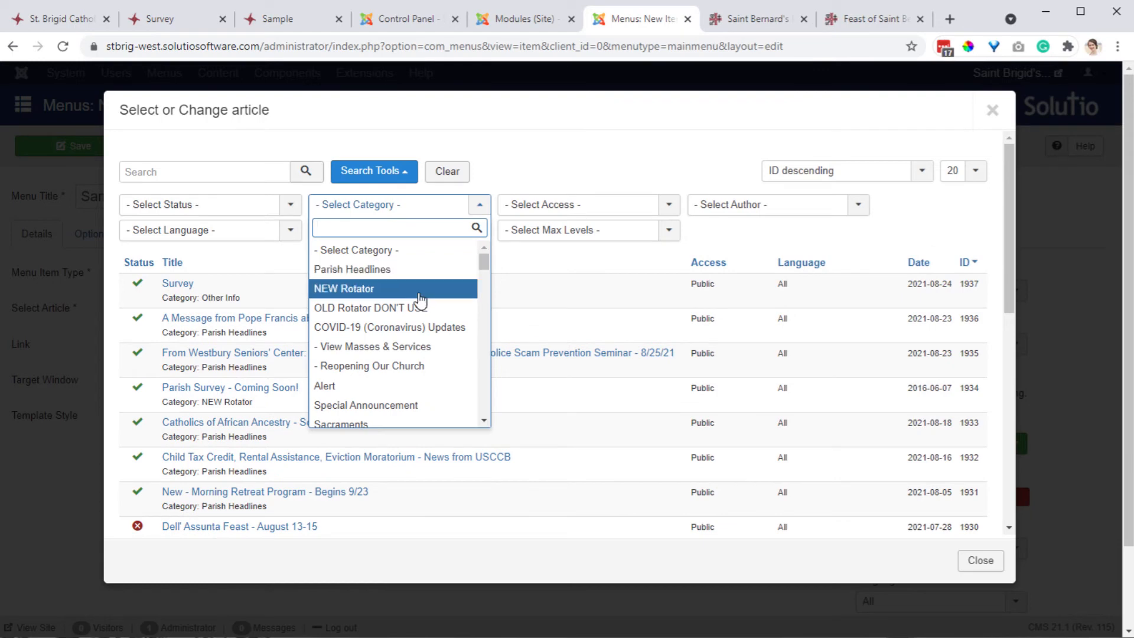
{"action": "left_click", "coordinate": [414, 270]}
{"action": "scroll", "coordinate": [371, 385], "scroll_direction": "down", "scroll_amount": 3}
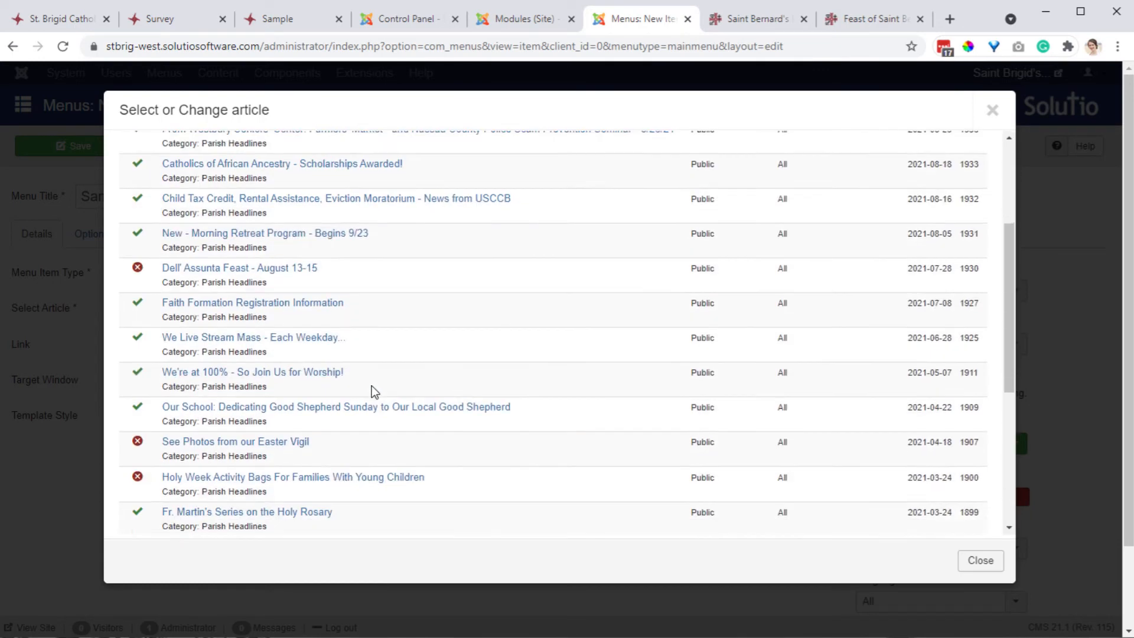
{"action": "scroll", "coordinate": [371, 385], "scroll_direction": "down", "scroll_amount": 5}
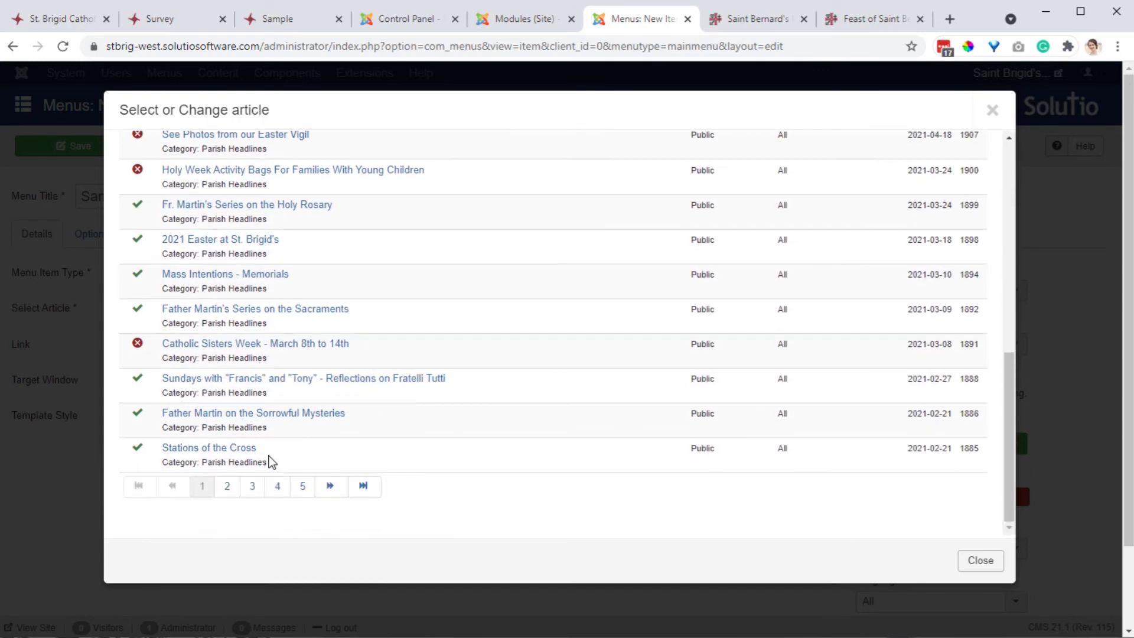
{"action": "left_click", "coordinate": [236, 449]}
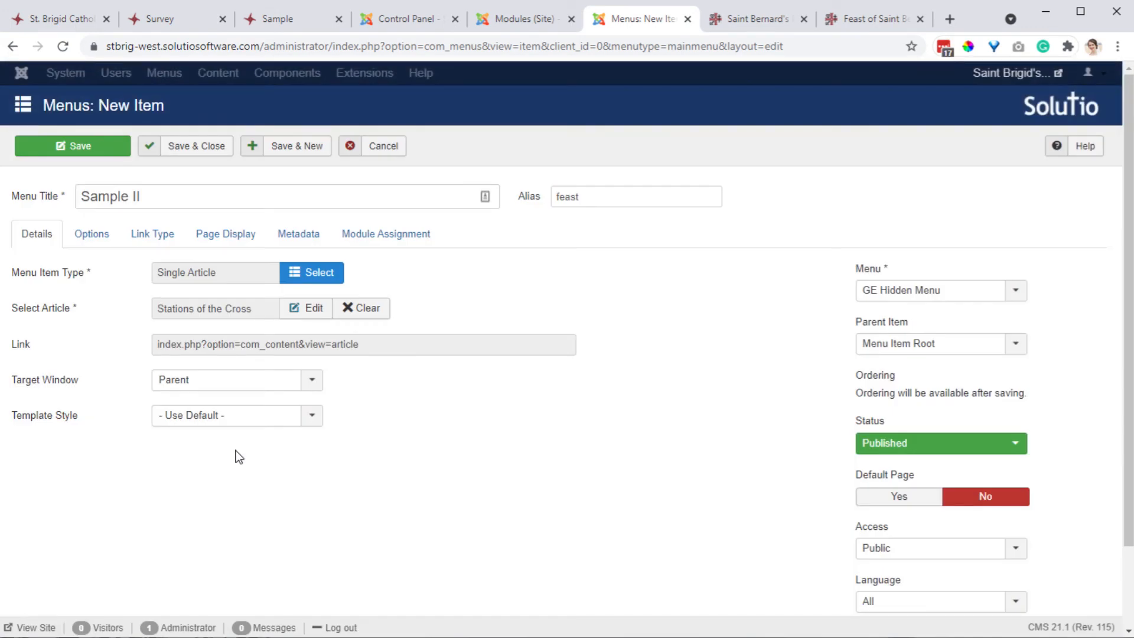
{"action": "left_click", "coordinate": [104, 148]}
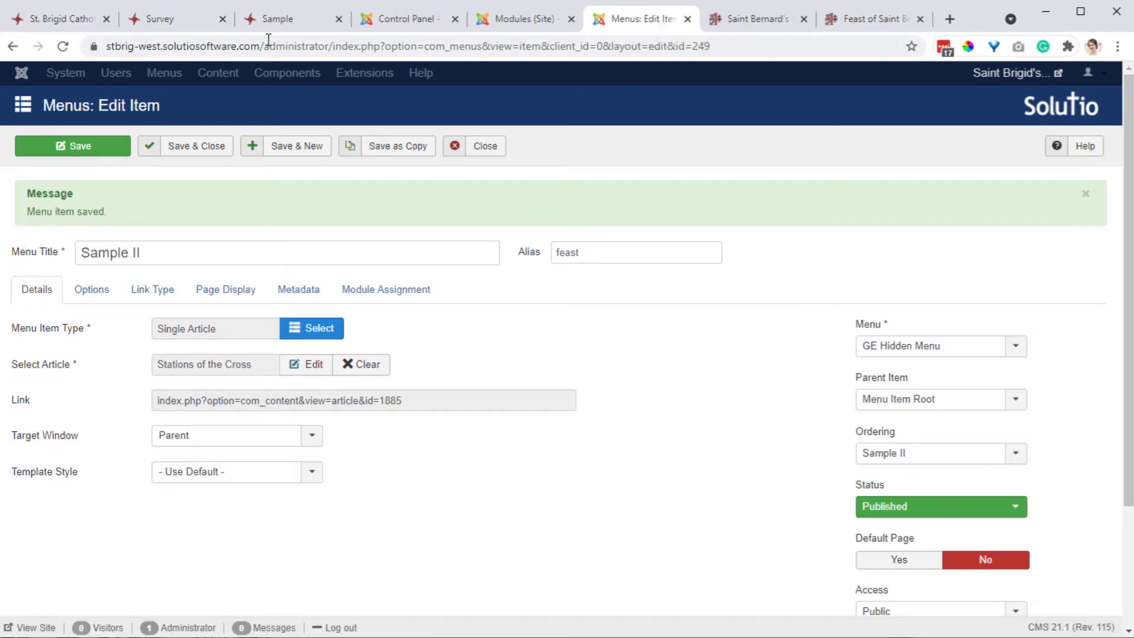
Load saintbrigid.net/feast in place of the survey page on the public site and look through the page it opens
{"action": "left_click", "coordinate": [297, 19]}
{"action": "left_click", "coordinate": [195, 24]}
{"action": "left_click_drag", "start_coordinate": [212, 46], "coordinate": [255, 47]}
{"action": "type", "text": "/feast"}
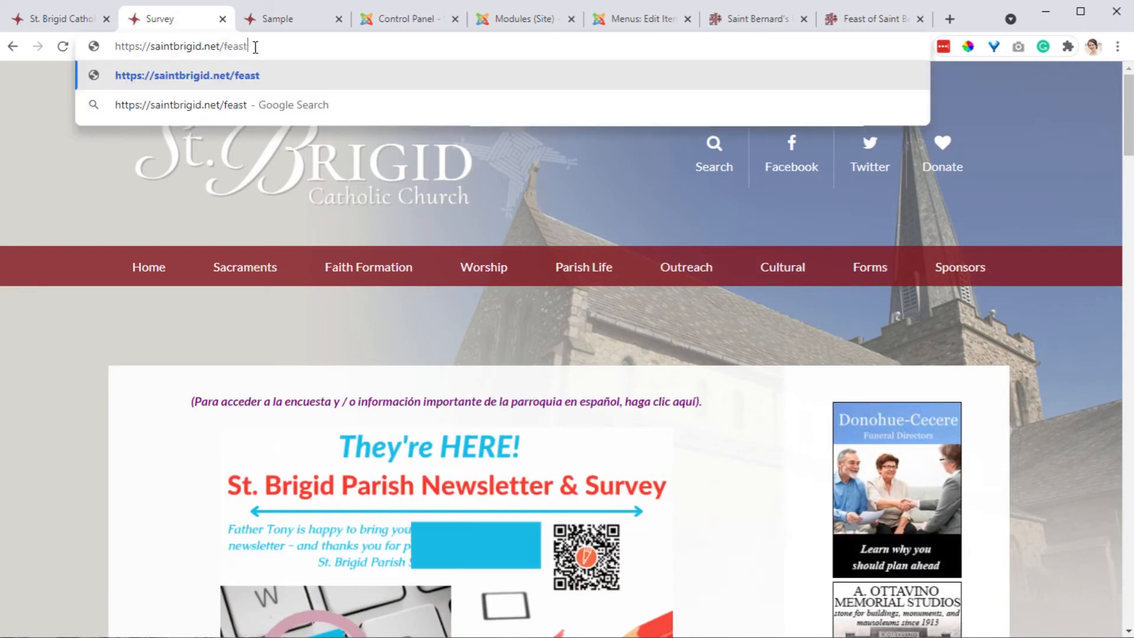
{"action": "key", "text": "Return"}
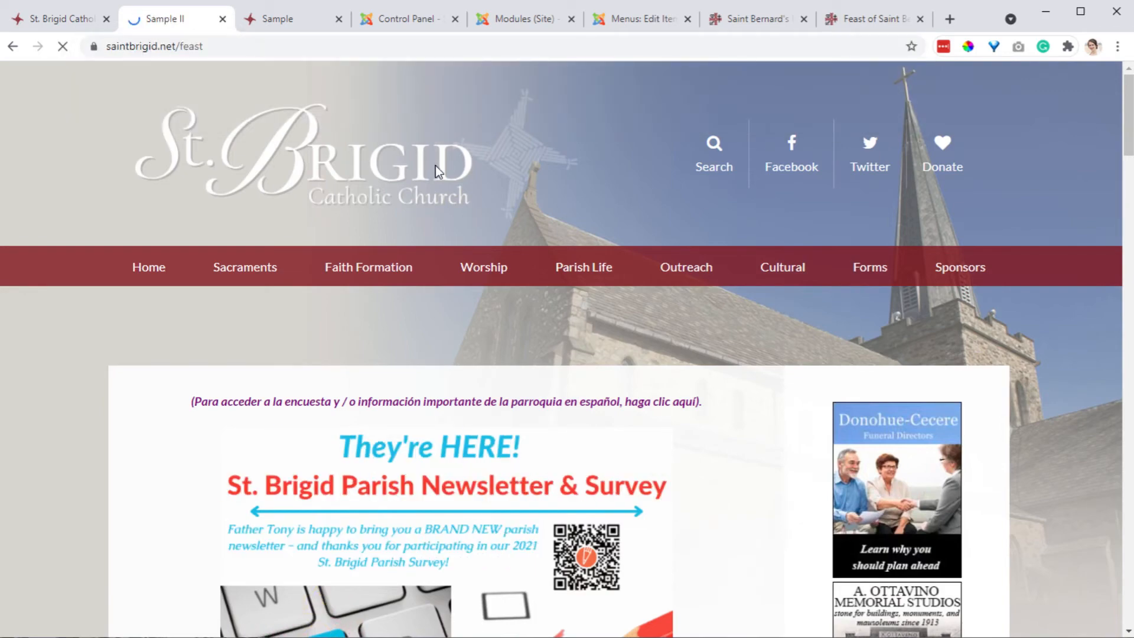
{"action": "scroll", "coordinate": [663, 489], "scroll_direction": "down", "scroll_amount": 9}
{"action": "scroll", "coordinate": [663, 489], "scroll_direction": "up", "scroll_amount": 4}
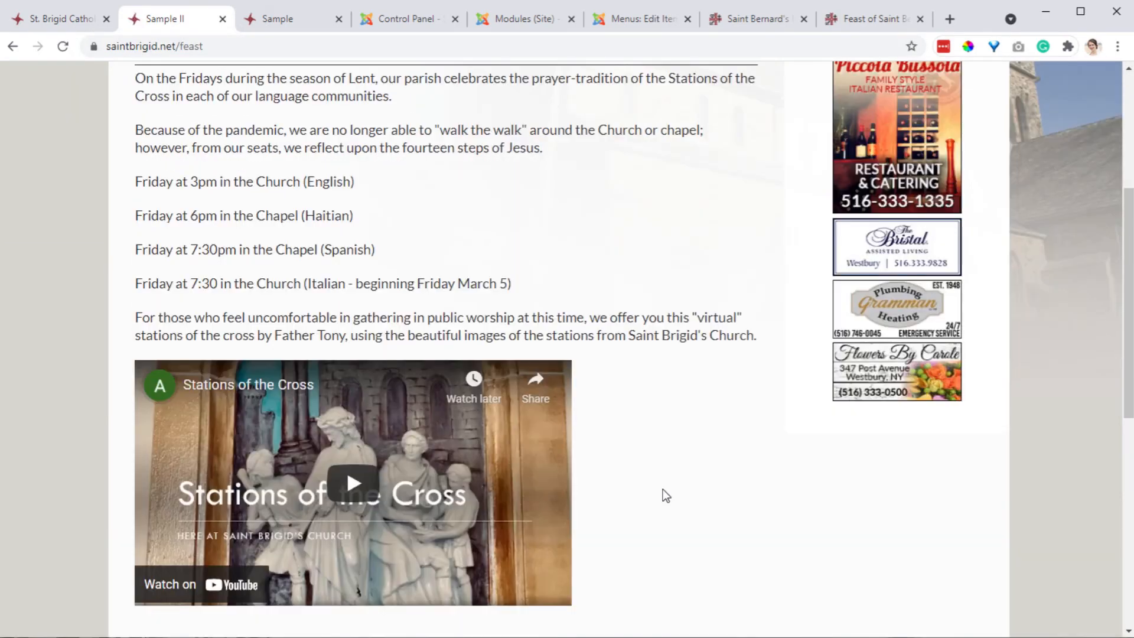
{"action": "scroll", "coordinate": [663, 489], "scroll_direction": "up", "scroll_amount": 5}
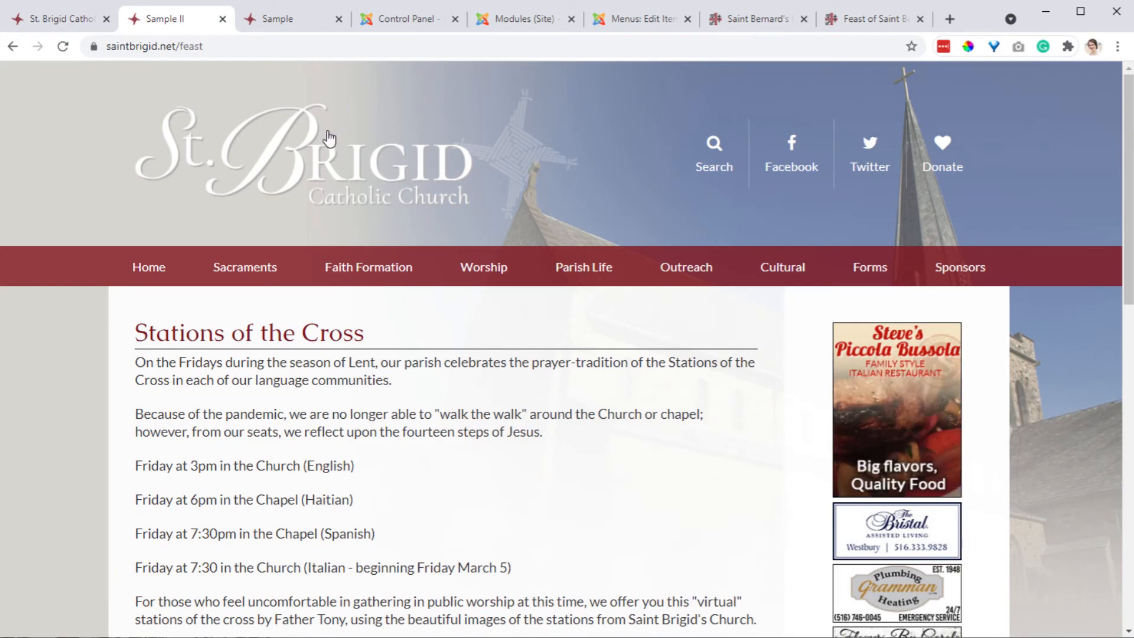
Load the address saintbrigid.net/feasts to test a variation that does not match the alias
{"action": "left_click", "coordinate": [236, 46]}
{"action": "left_click", "coordinate": [236, 45]}
{"action": "type", "text": "ts"}
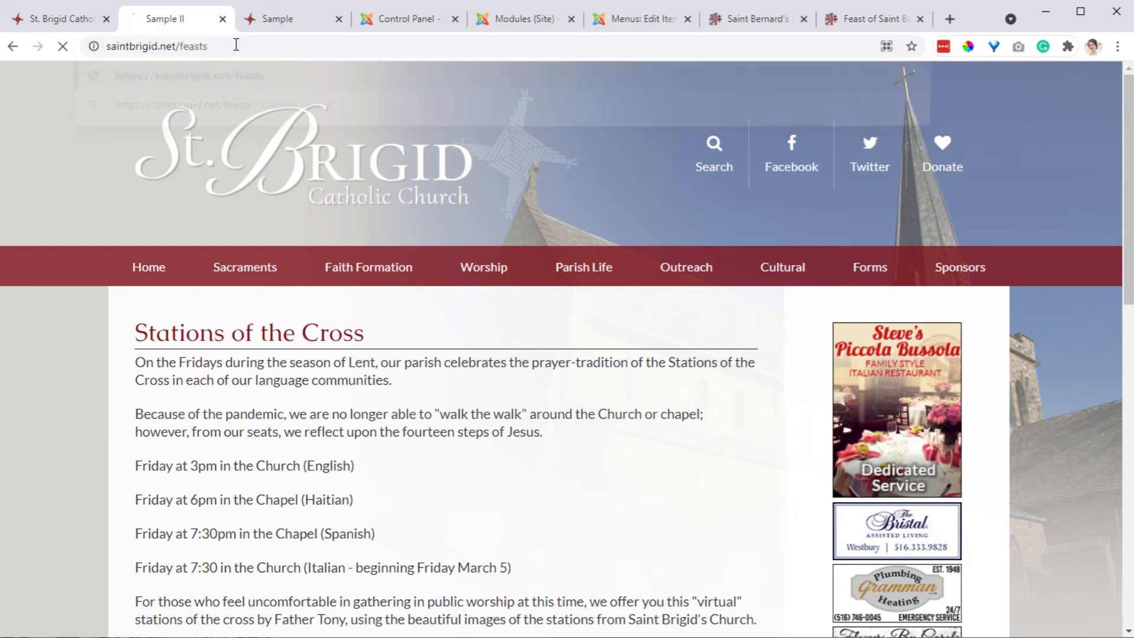
{"action": "key", "text": "Return"}
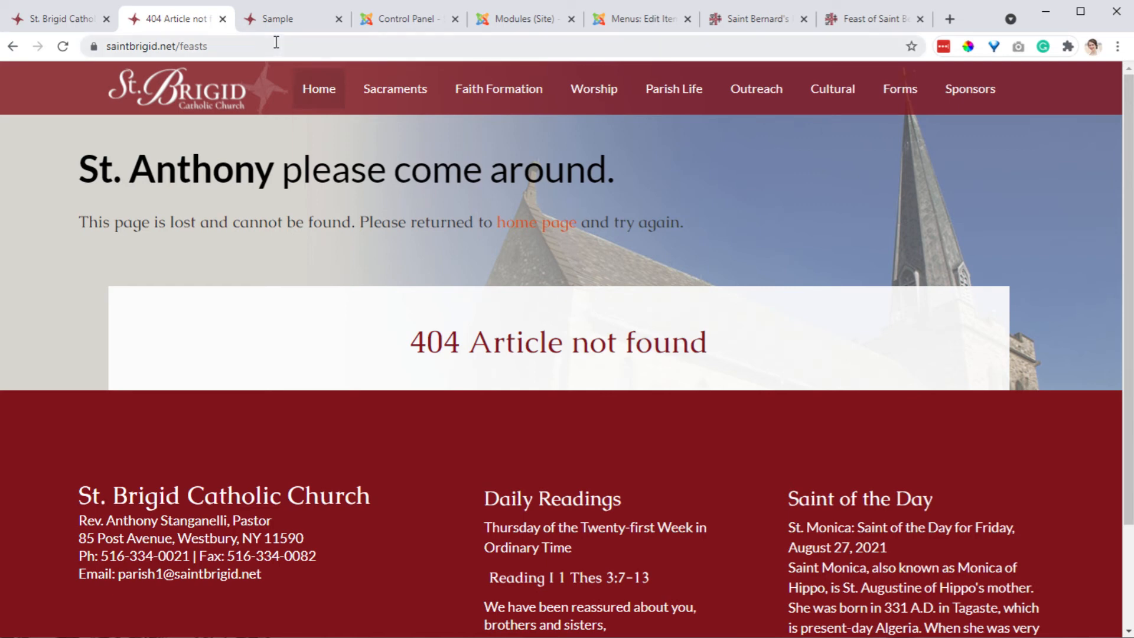
Go back through the browsing history to the survey page and view its embedded 2021 survey
{"action": "left_click", "coordinate": [12, 47]}
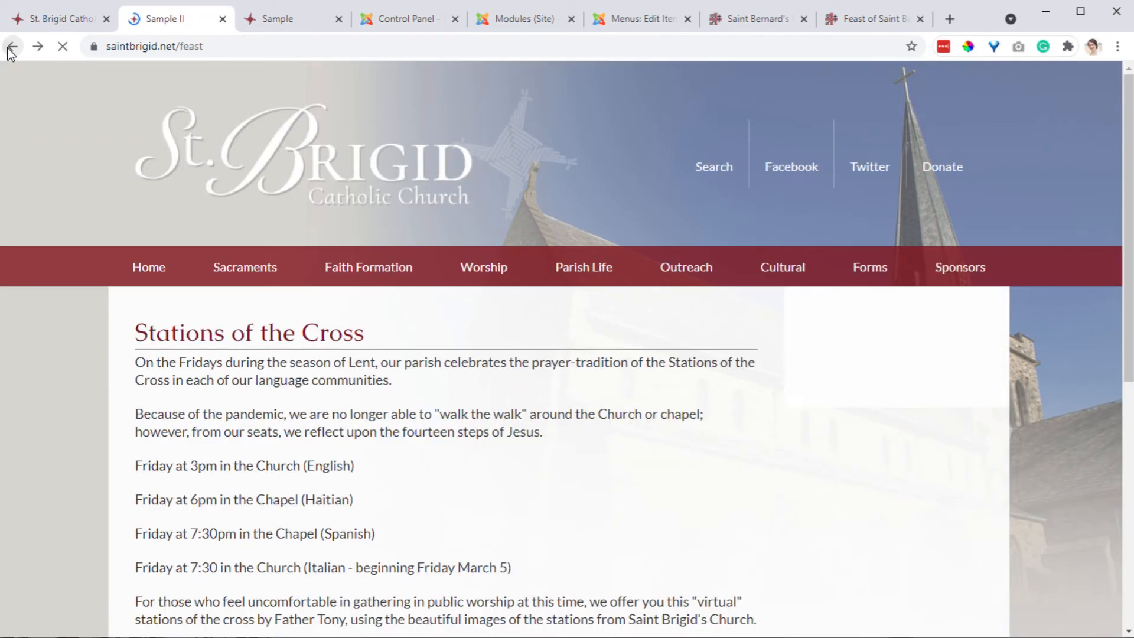
{"action": "left_click", "coordinate": [12, 47]}
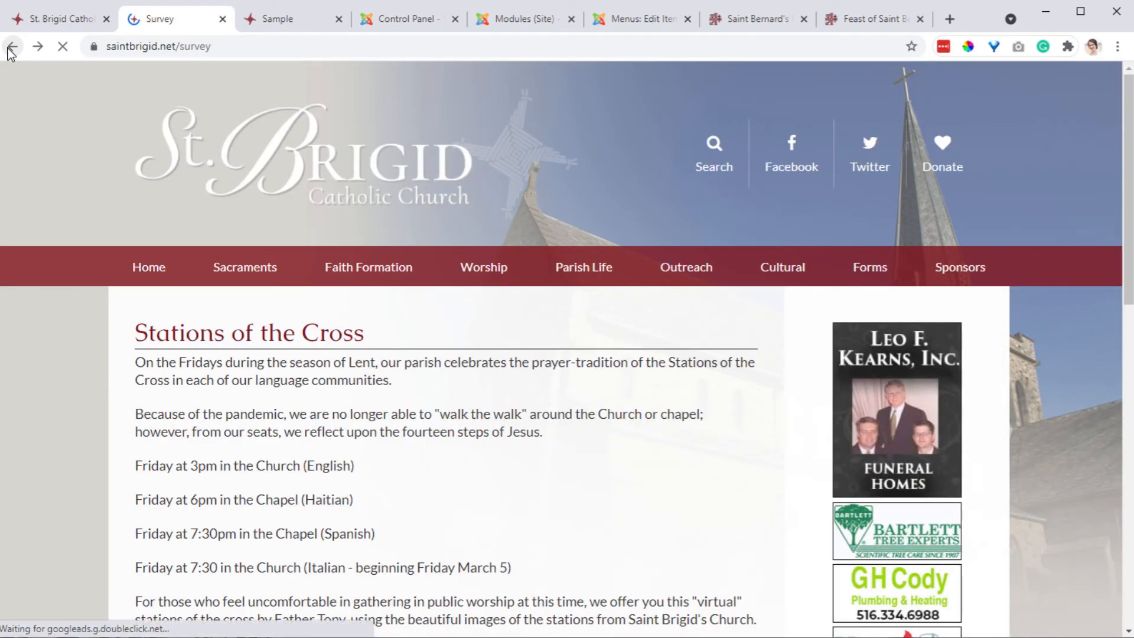
{"action": "scroll", "coordinate": [711, 342], "scroll_direction": "down", "scroll_amount": 10}
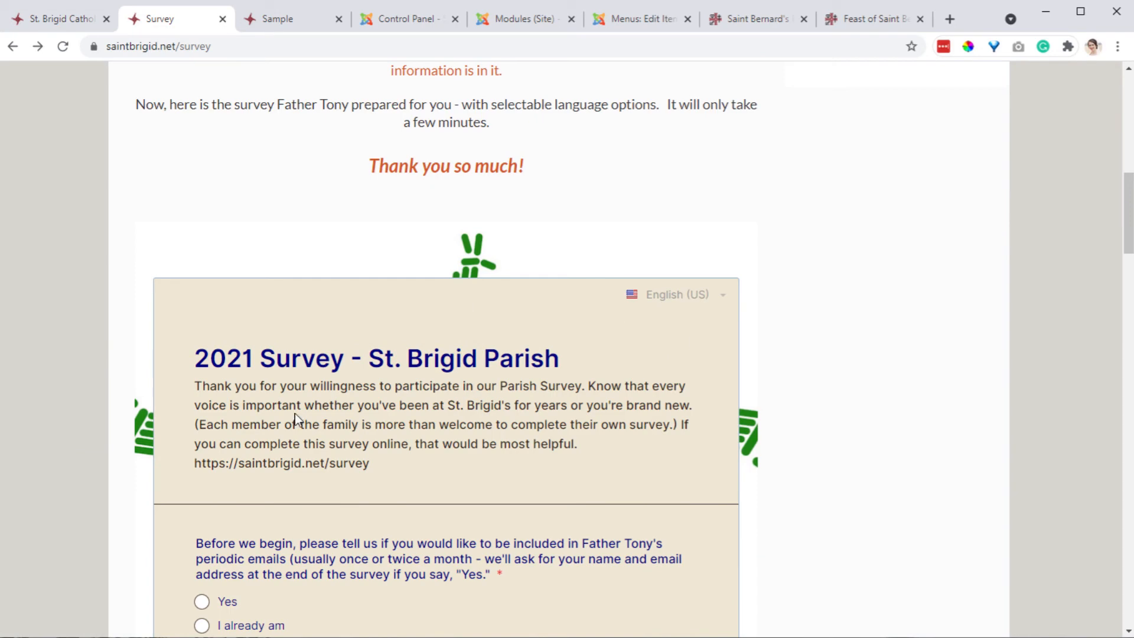
Return to the Sample II menu item in the administrator and change its menu item type to External URL from System Links
{"action": "left_click", "coordinate": [641, 18]}
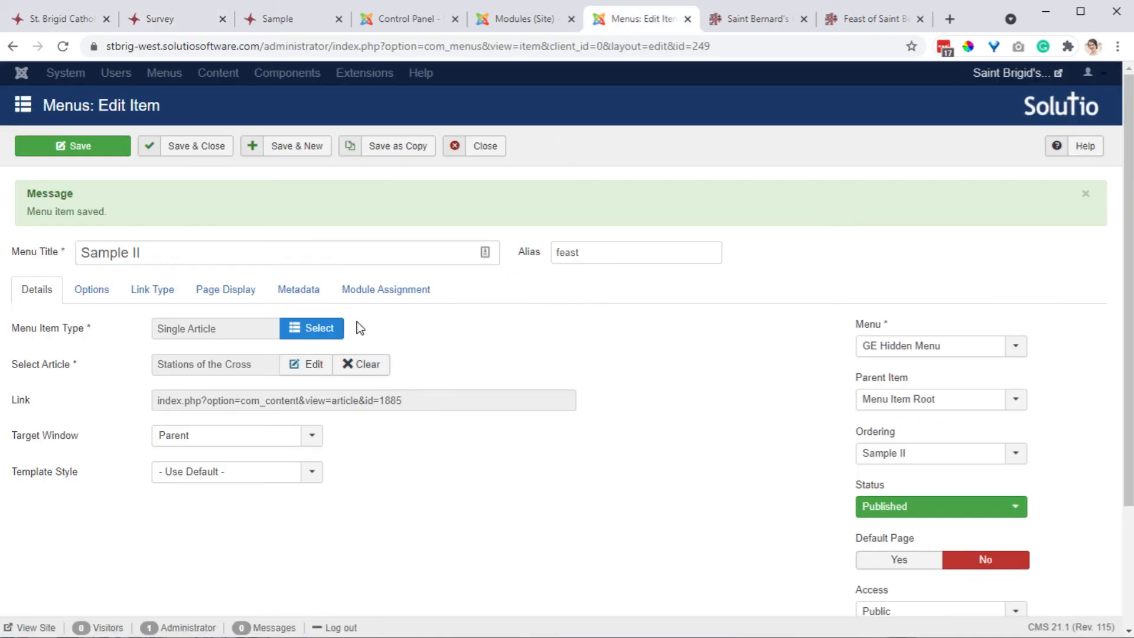
{"action": "left_click", "coordinate": [325, 335]}
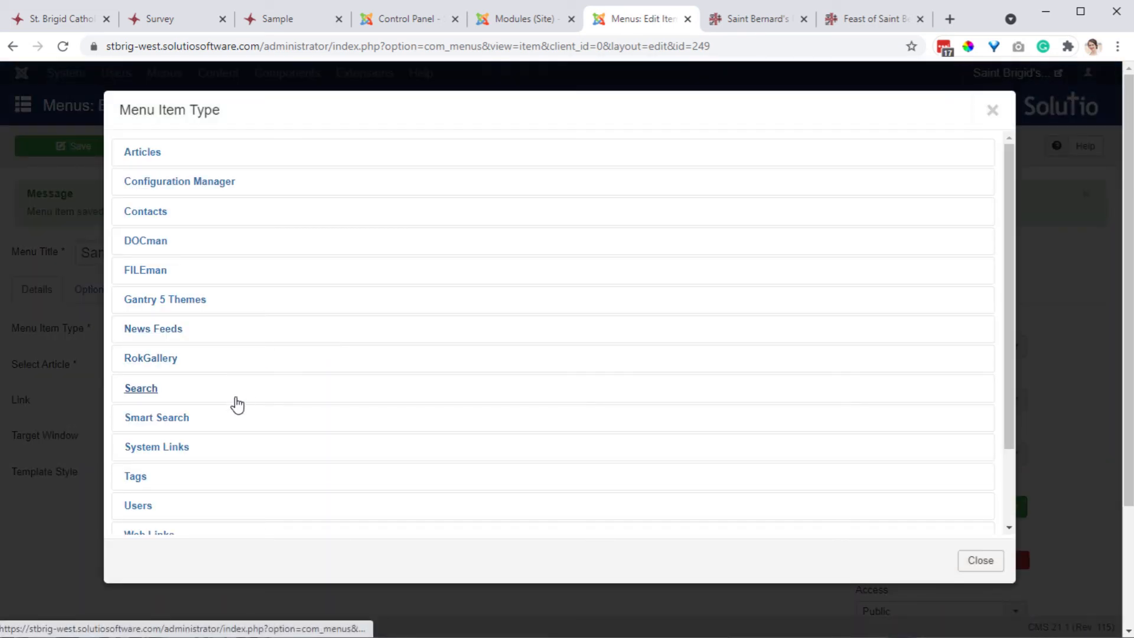
{"action": "left_click", "coordinate": [161, 455]}
{"action": "scroll", "coordinate": [177, 467], "scroll_direction": "down", "scroll_amount": 1}
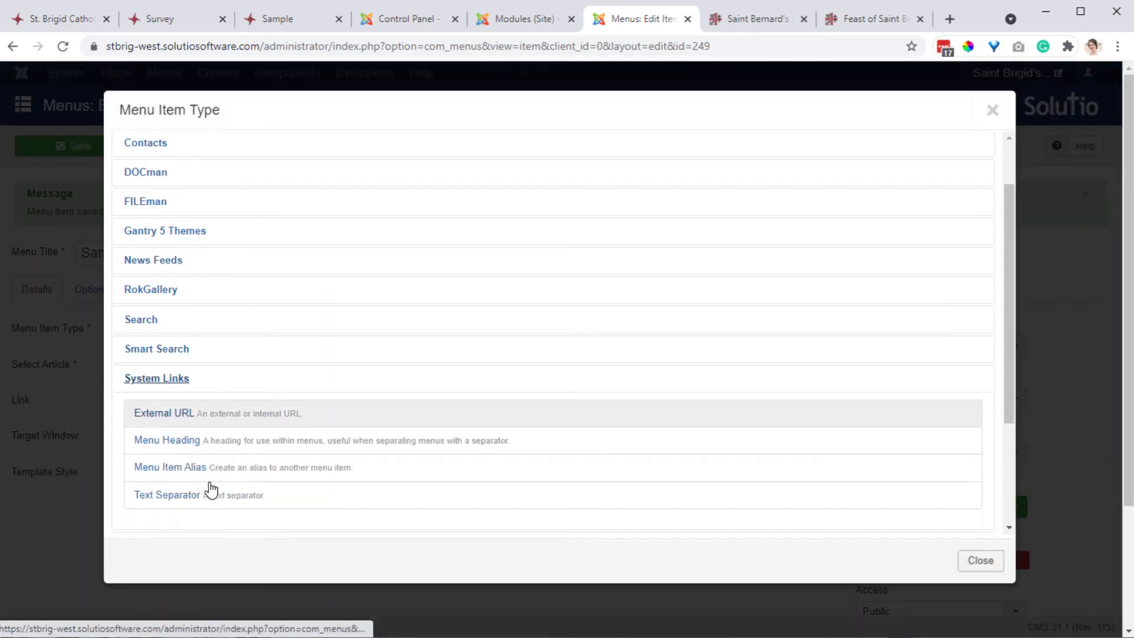
{"action": "left_click", "coordinate": [180, 407]}
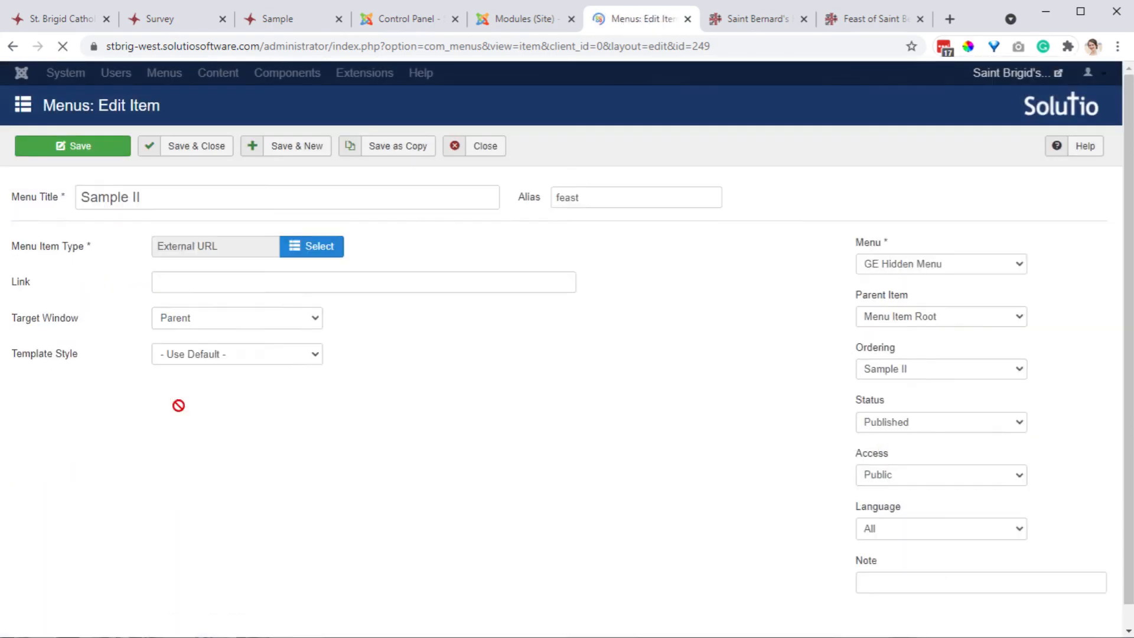
{"action": "left_click", "coordinate": [873, 19]}
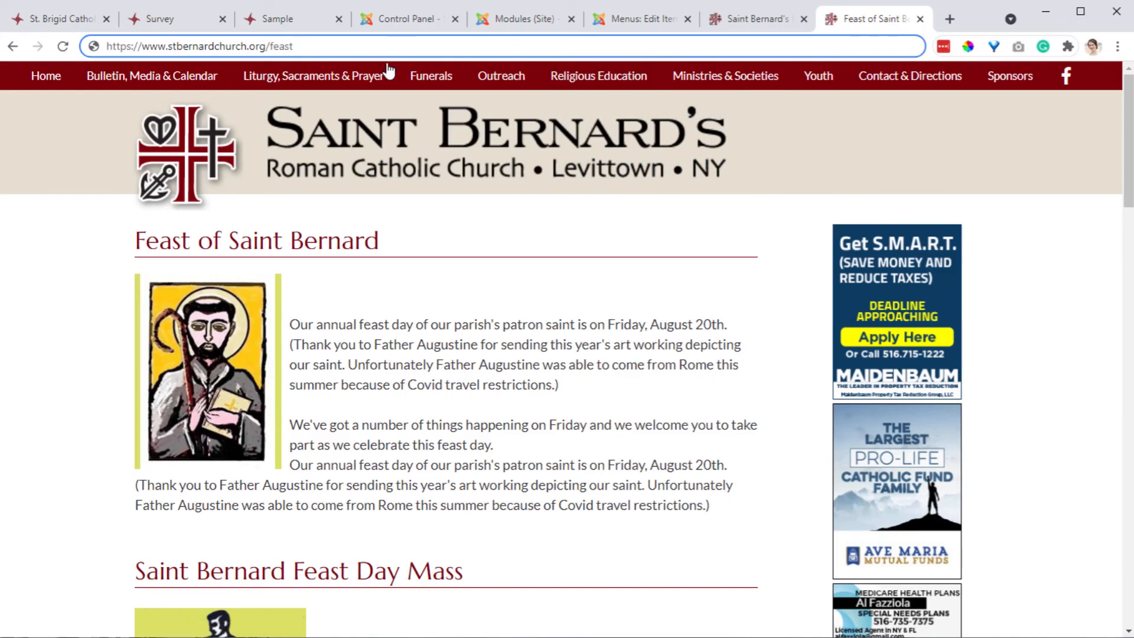
{"action": "left_click", "coordinate": [13, 46]}
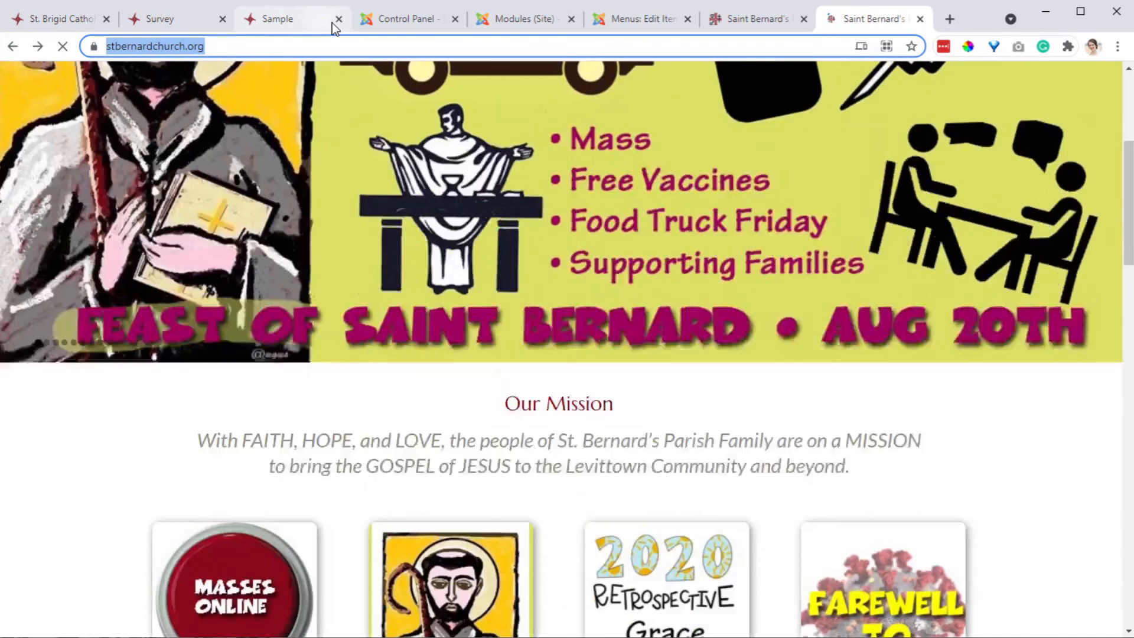
{"action": "left_click", "coordinate": [641, 19]}
{"action": "left_click", "coordinate": [240, 307]}
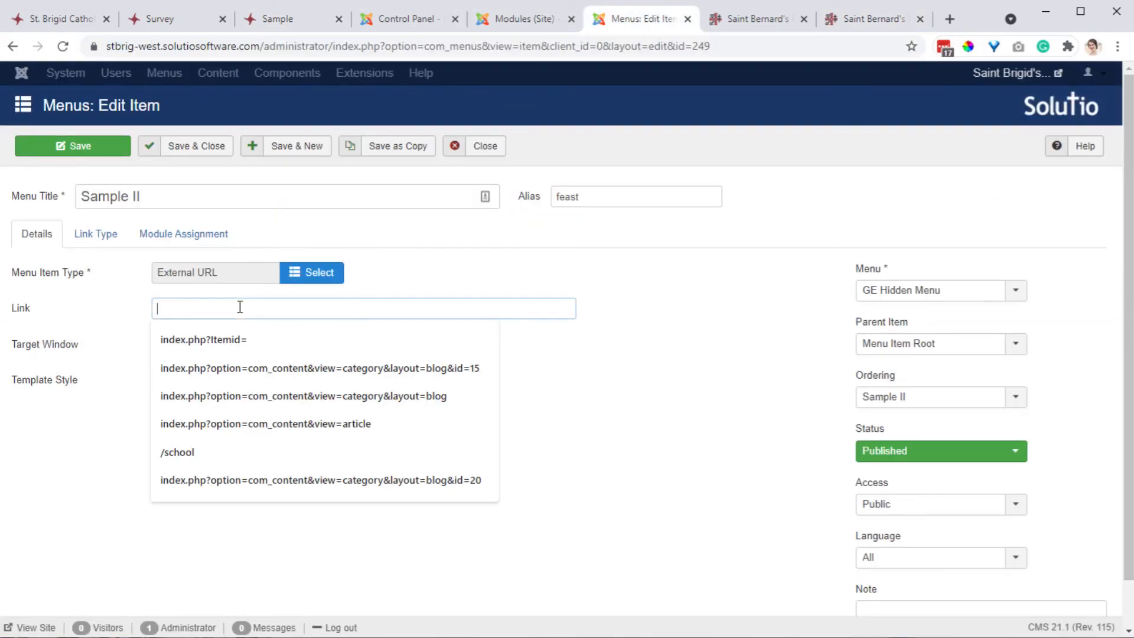
{"action": "type", "text": "https://www.stbernardchurch.org/"}
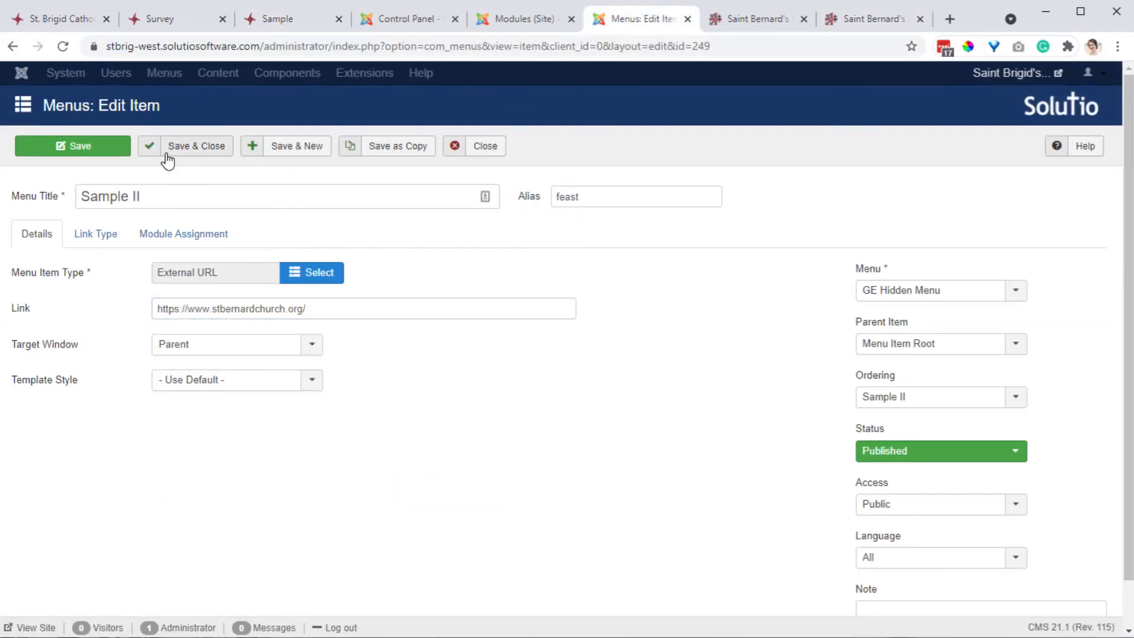
{"action": "left_click", "coordinate": [188, 148]}
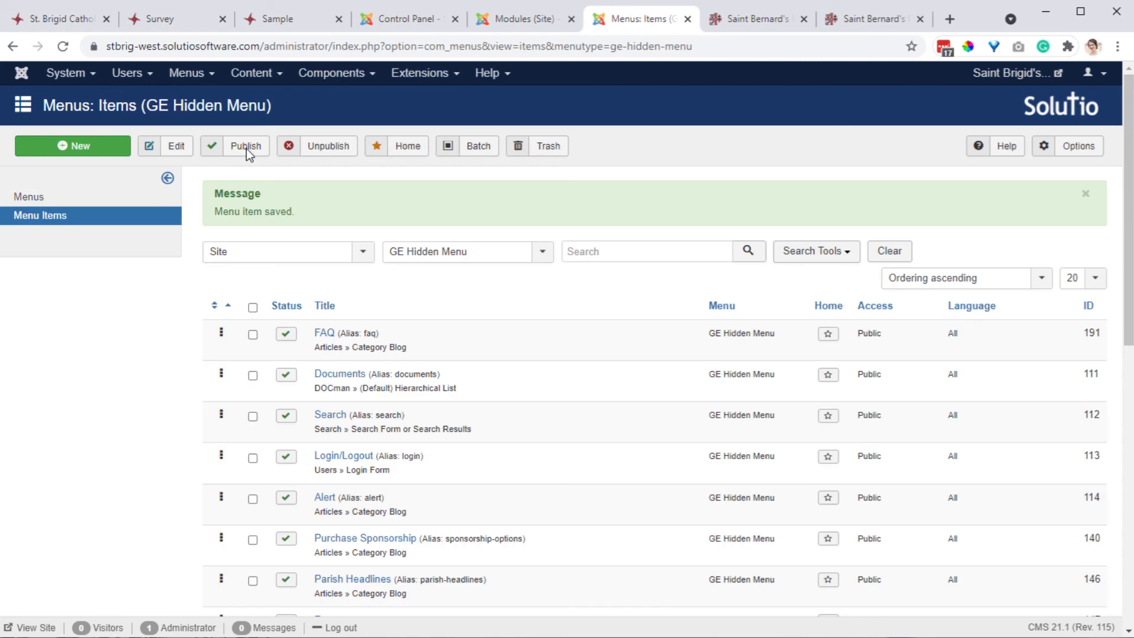
Test the external link by loading saintbrigid.net/feast in place of customurl on the public Sample page
{"action": "left_click", "coordinate": [305, 26]}
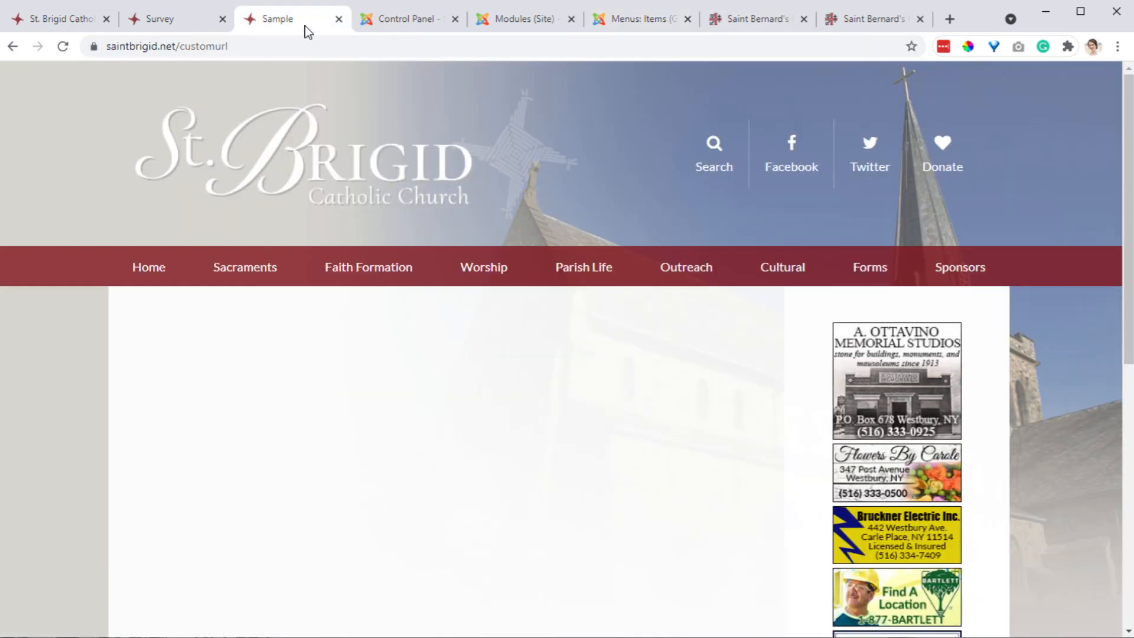
{"action": "double_click", "coordinate": [188, 46]}
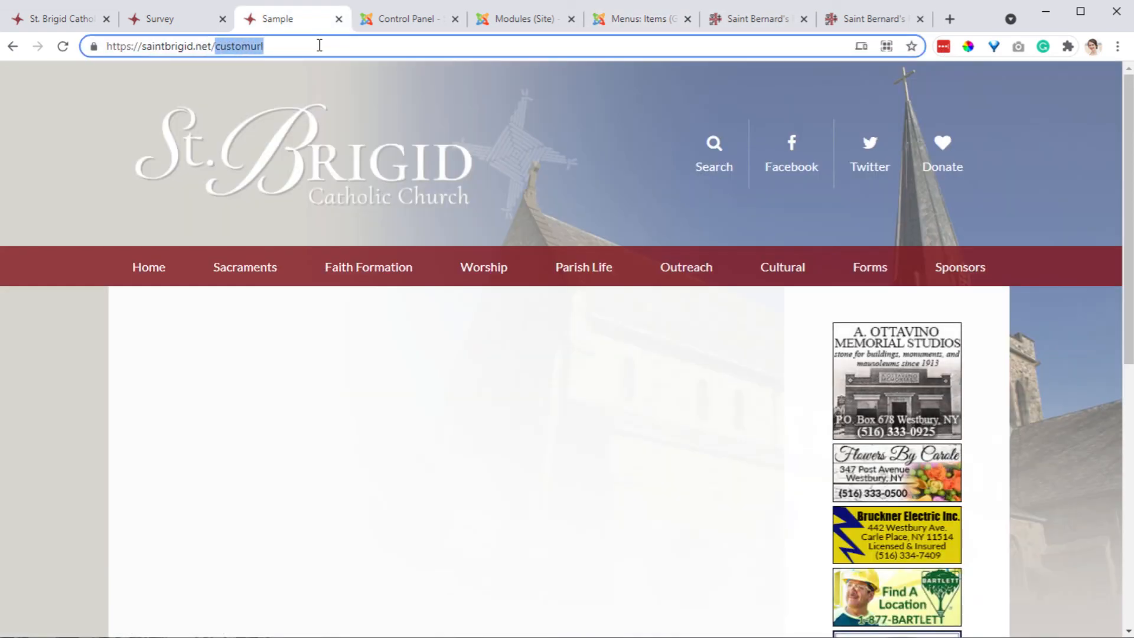
{"action": "type", "text": "feast"}
{"action": "key", "text": "Return"}
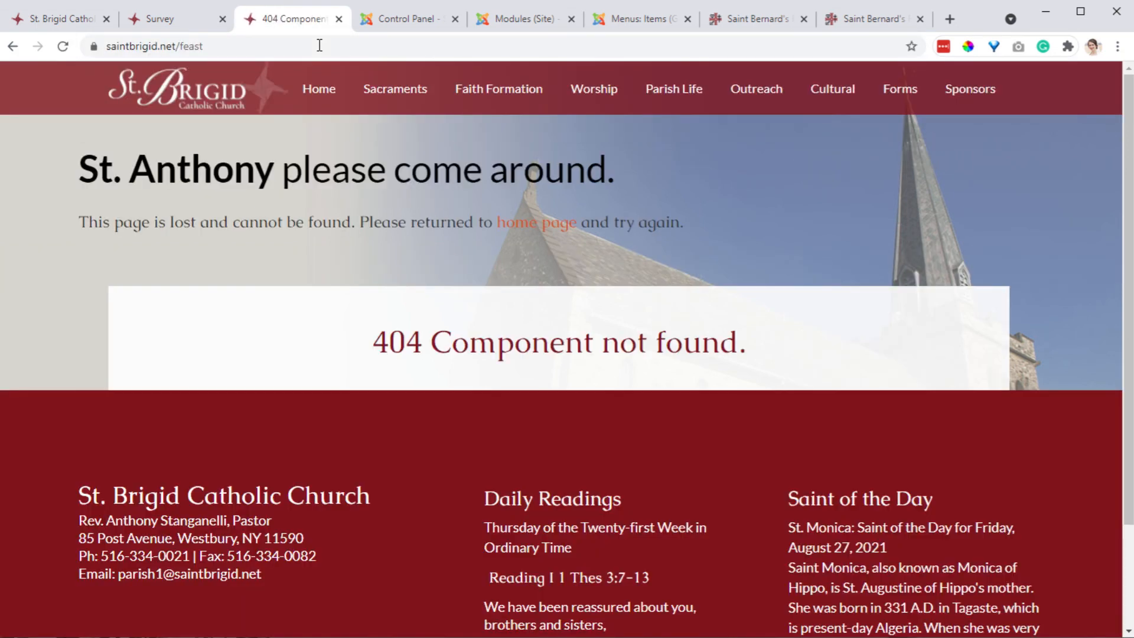
Reopen the Sample II item from the second page of the GE Hidden Menu items in the administrator and check its link
{"action": "left_click", "coordinate": [634, 22]}
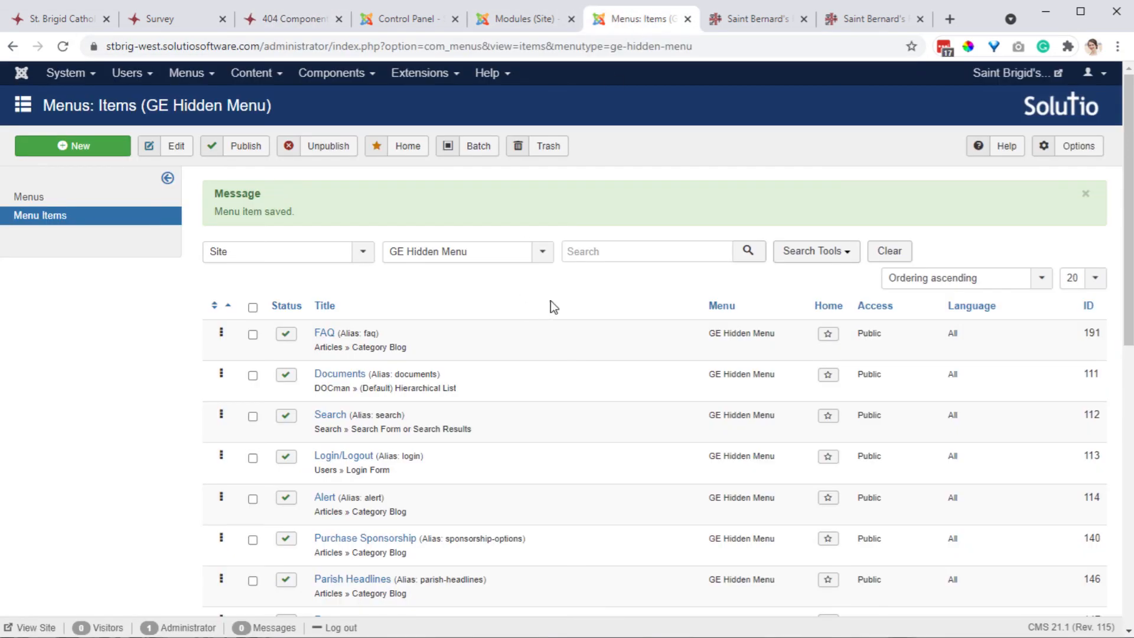
{"action": "scroll", "coordinate": [533, 321], "scroll_direction": "down", "scroll_amount": 10}
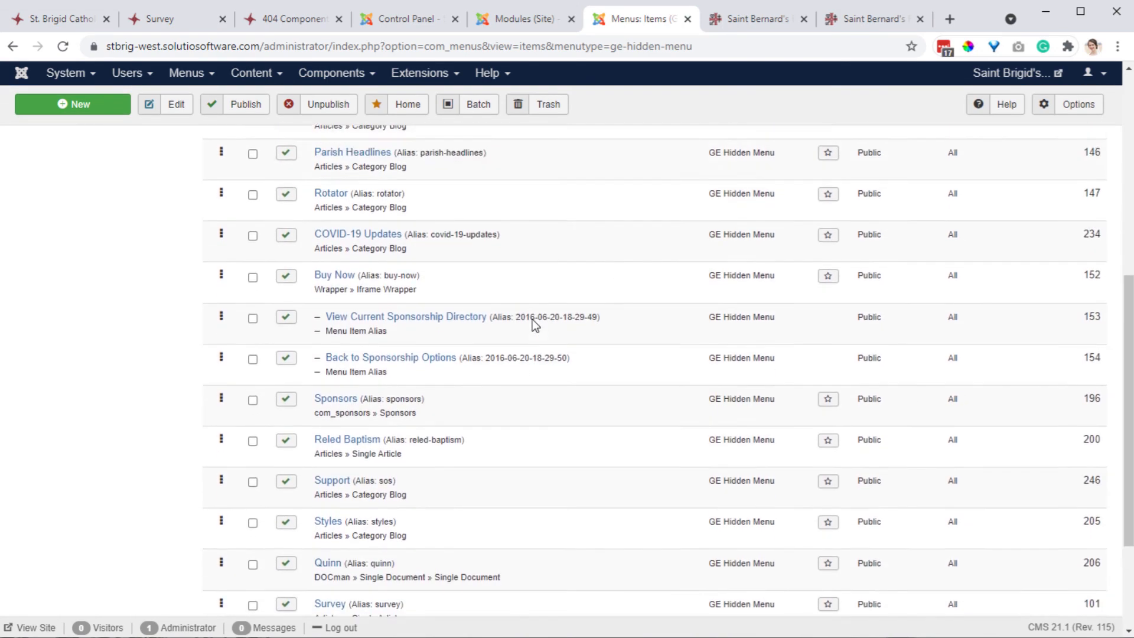
{"action": "scroll", "coordinate": [405, 508], "scroll_direction": "up", "scroll_amount": 2}
{"action": "scroll", "coordinate": [405, 519], "scroll_direction": "down", "scroll_amount": 2}
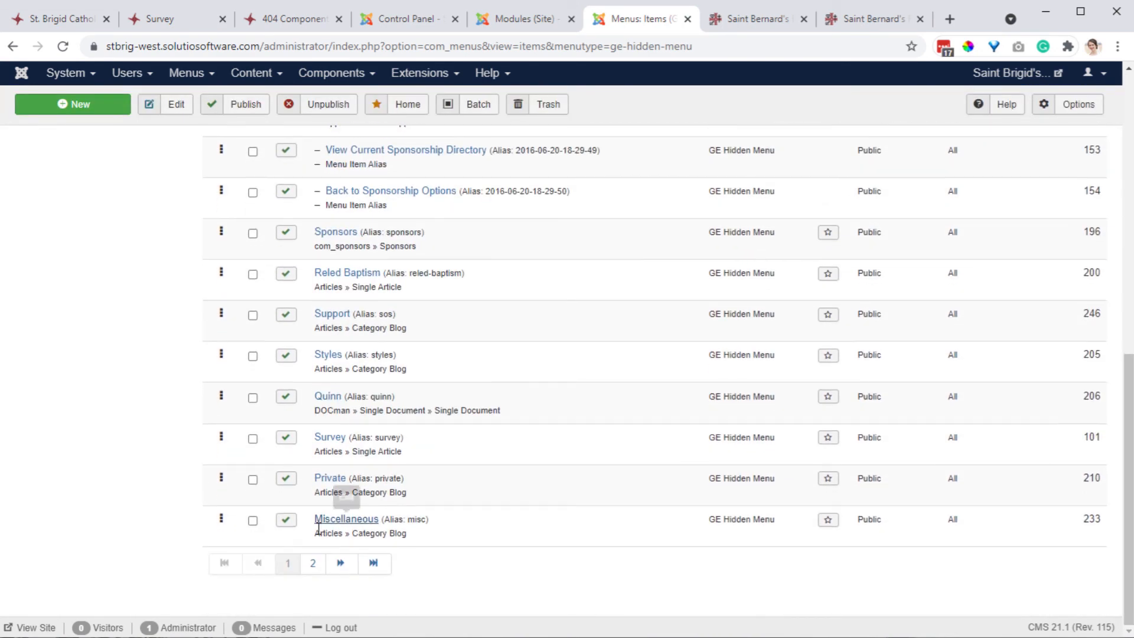
{"action": "left_click", "coordinate": [313, 563]}
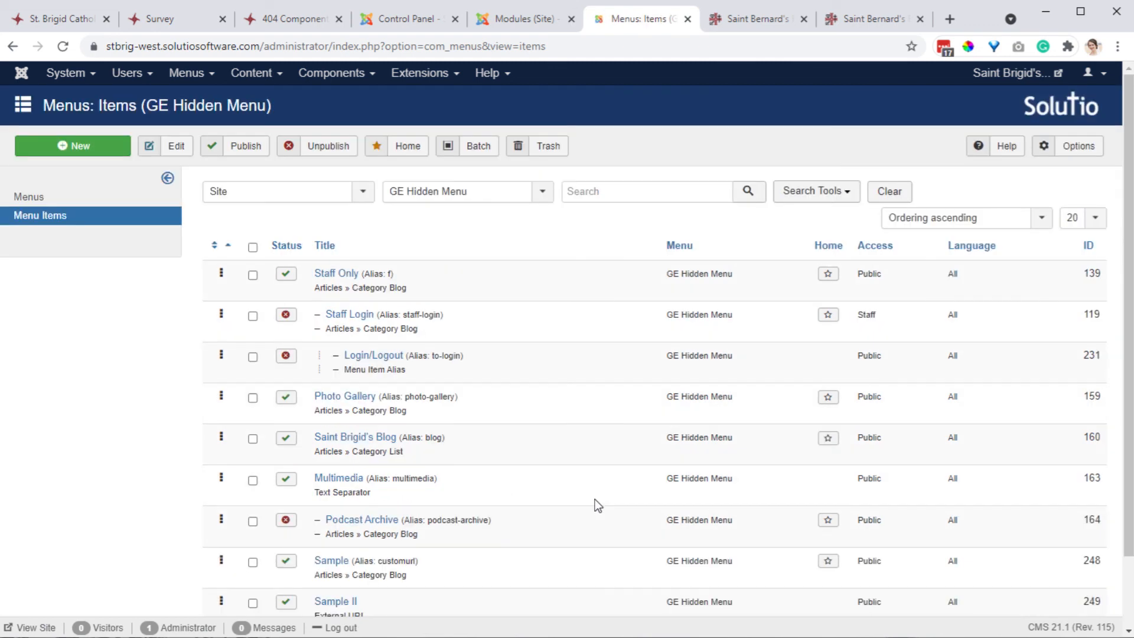
{"action": "scroll", "coordinate": [454, 431], "scroll_direction": "down", "scroll_amount": 1}
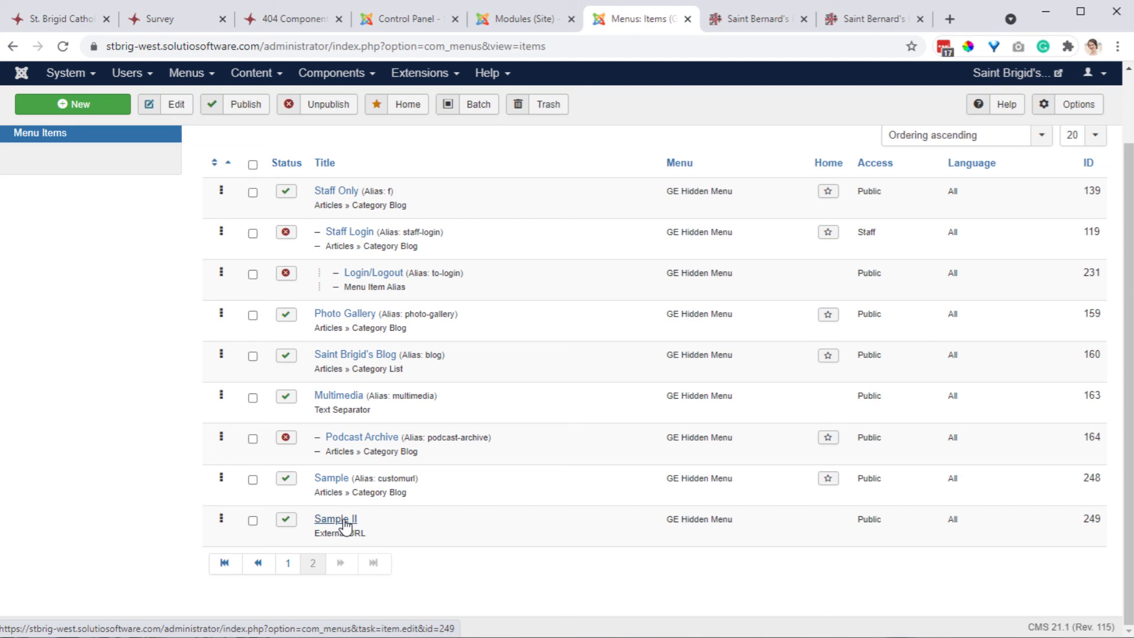
{"action": "left_click", "coordinate": [346, 524]}
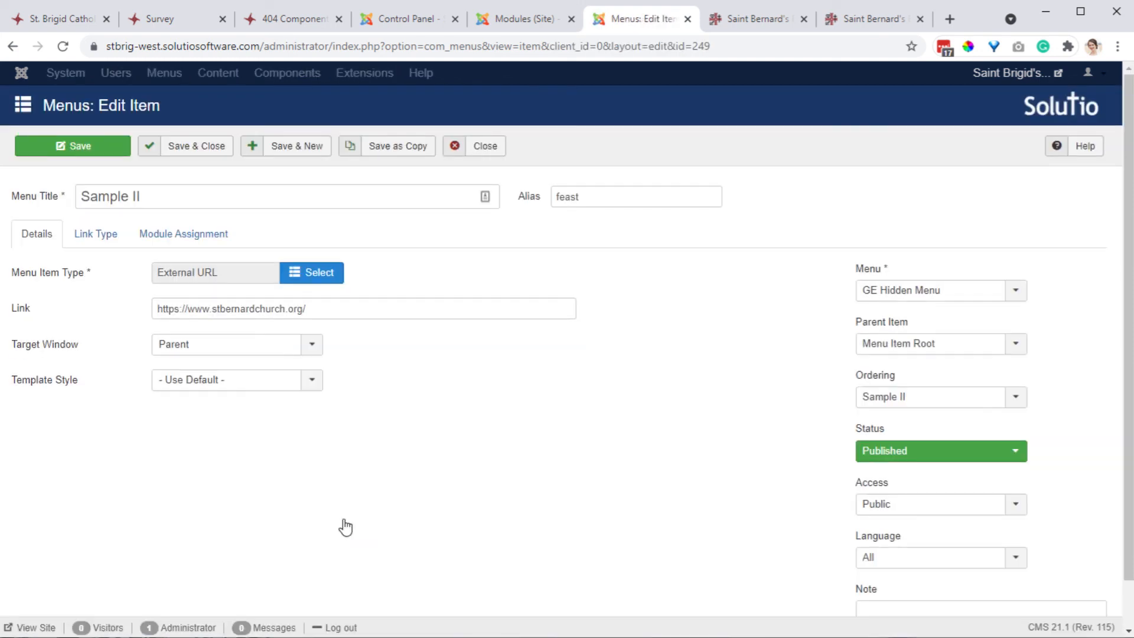
{"action": "left_click", "coordinate": [363, 315]}
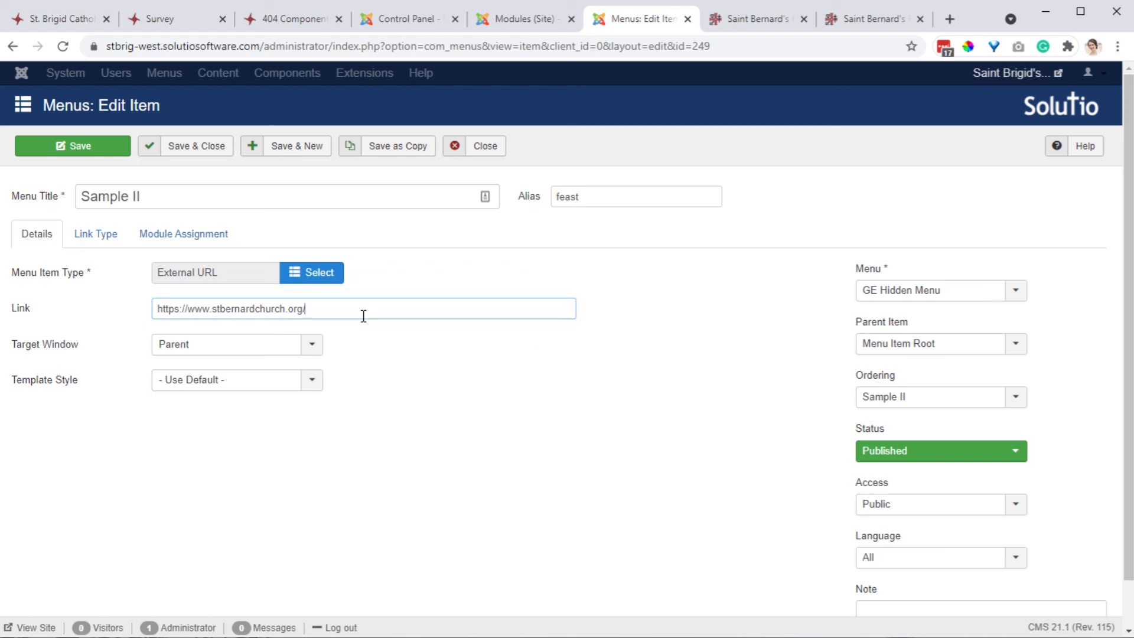
Switch to the public survey page and highlight survey in its web address as an example of a custom URL
{"action": "left_click", "coordinate": [184, 29]}
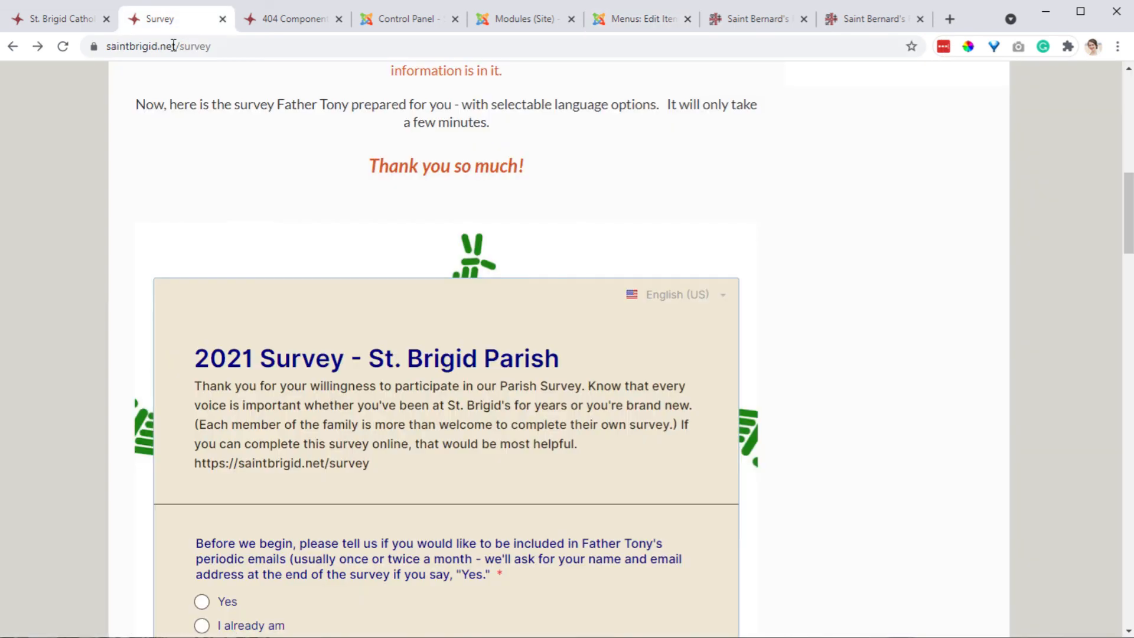
{"action": "double_click", "coordinate": [184, 46]}
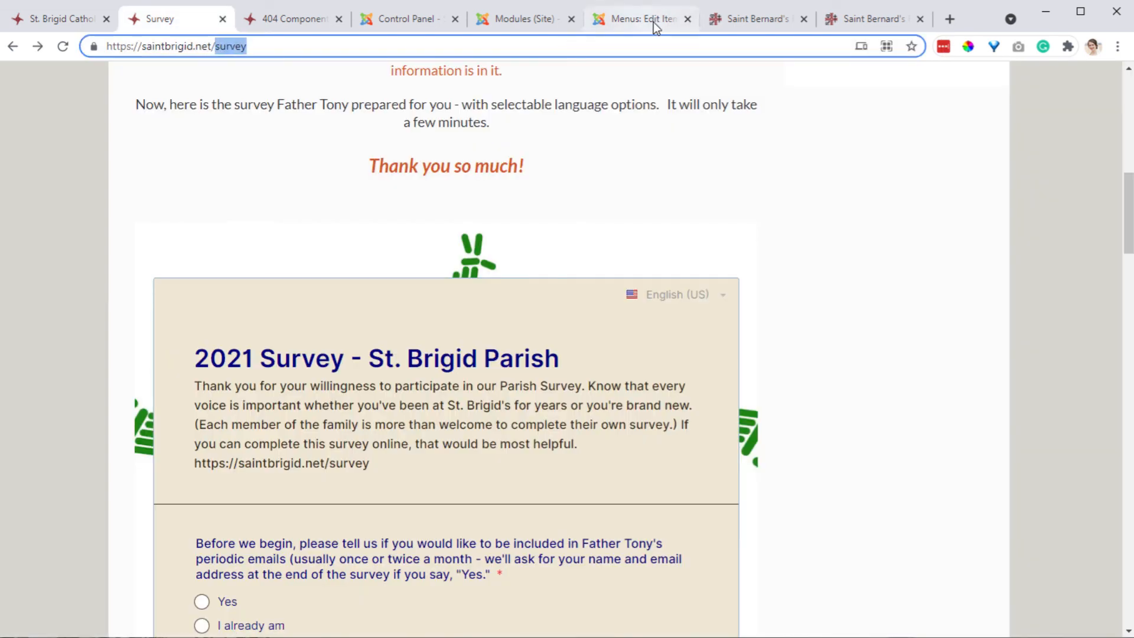